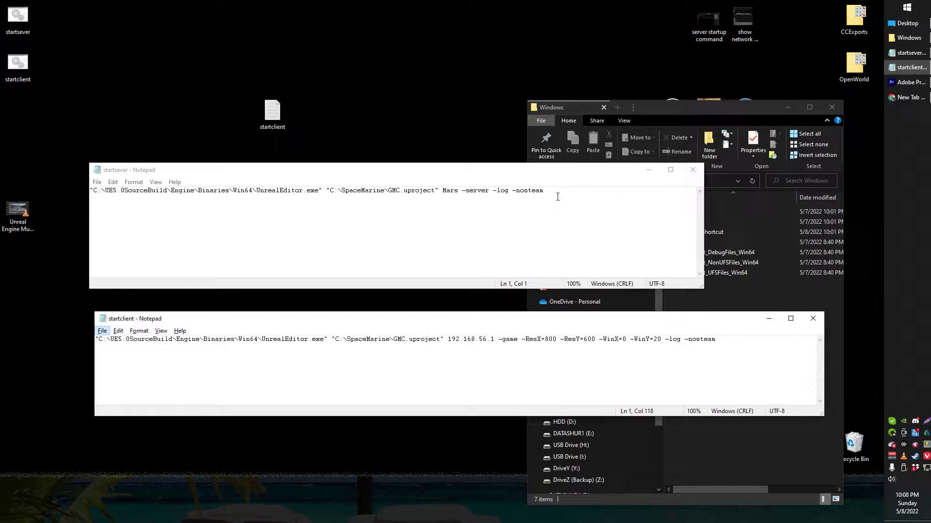
# Step: Stack the startsever and startclient Notepad windows so both full command lines show
pyautogui.moveTo(529, 176); pyautogui.dragTo(535, 193)
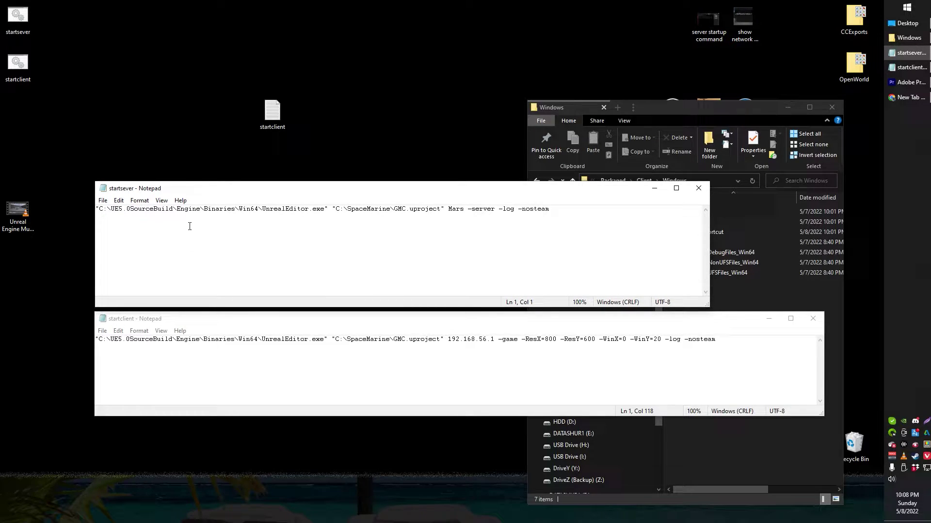
pyautogui.moveTo(209, 324); pyautogui.dragTo(212, 331)
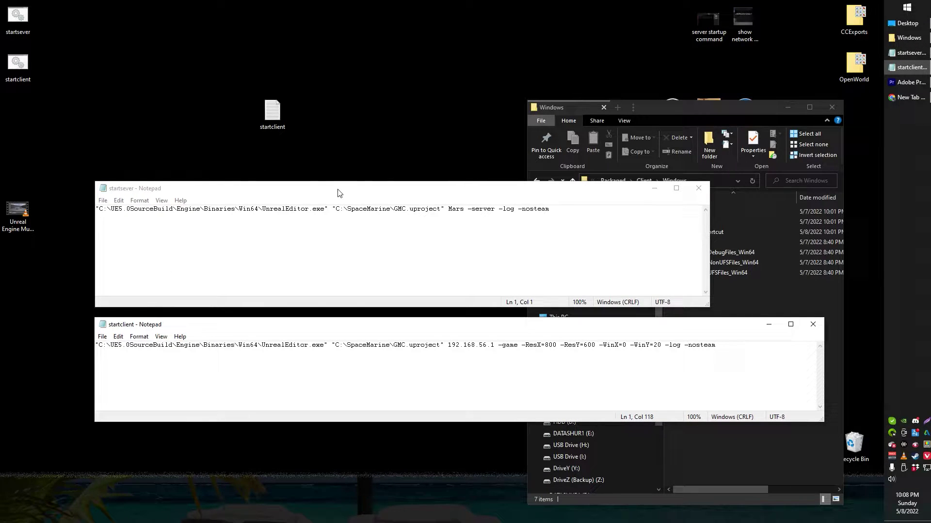
pyautogui.click(371, 309)
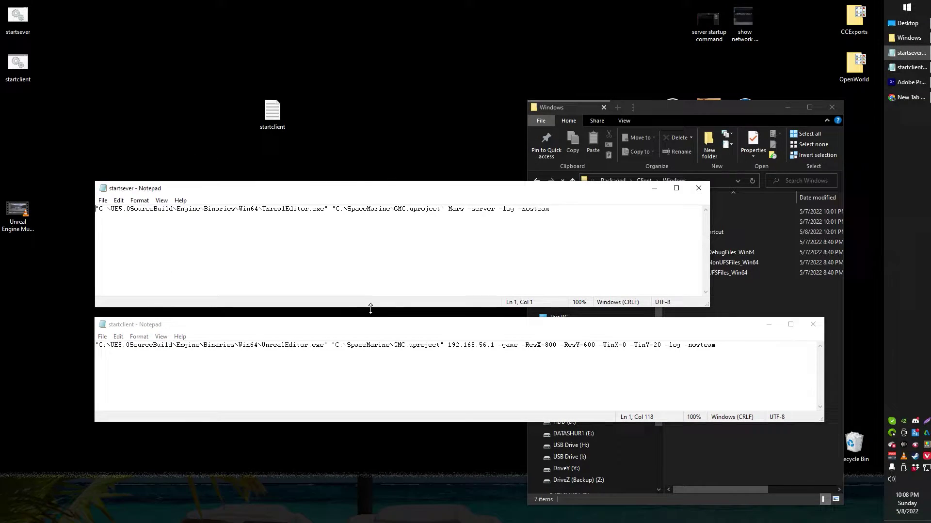
pyautogui.moveTo(370, 309); pyautogui.dragTo(373, 293)
pyautogui.moveTo(402, 194); pyautogui.dragTo(404, 210)
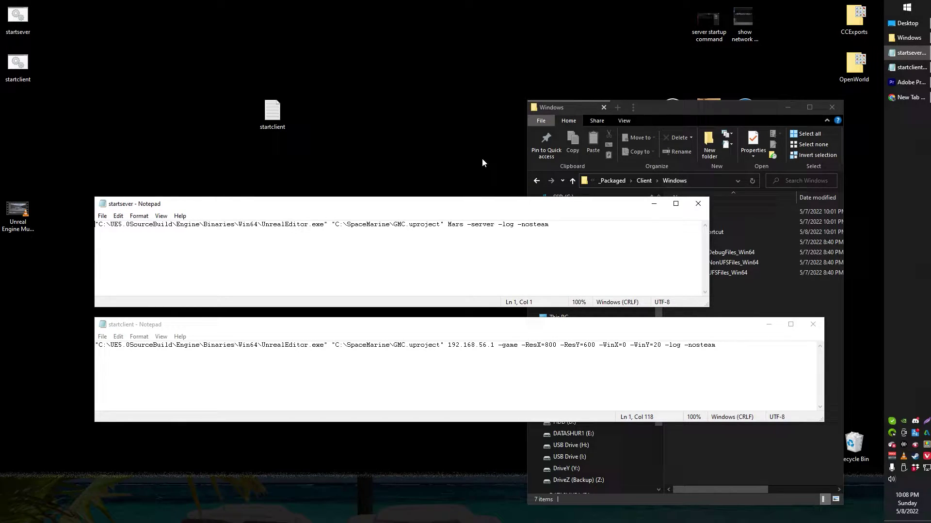
pyautogui.press('super')
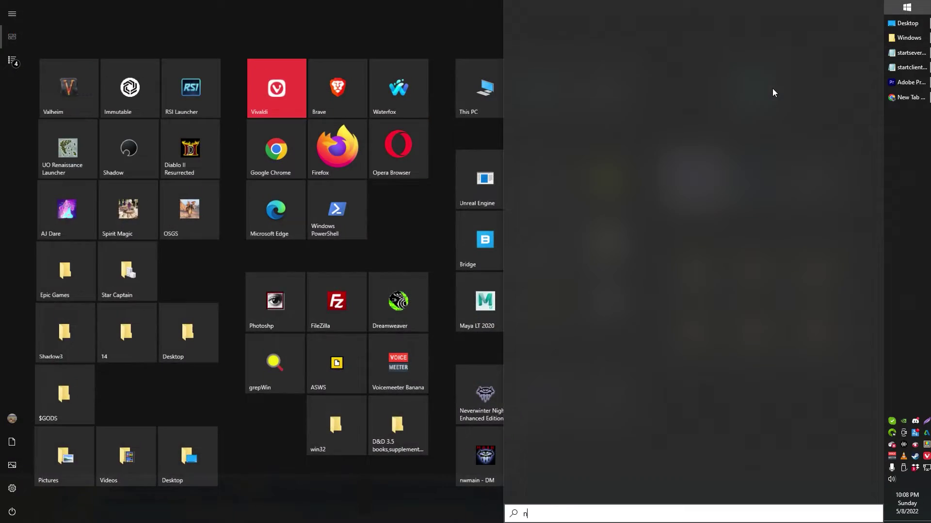
pyautogui.write('notepad')
pyautogui.press('Return')
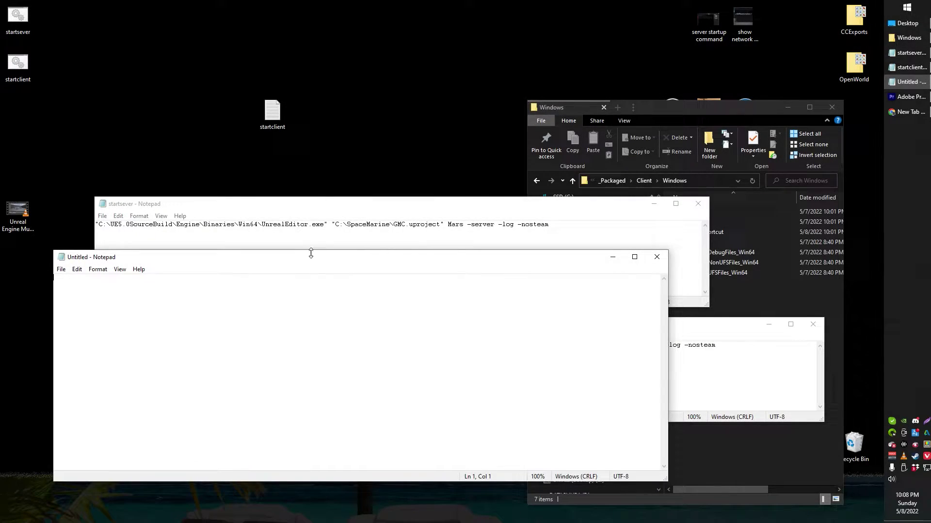
pyautogui.moveTo(311, 257); pyautogui.dragTo(420, 127)
pyautogui.hotkey('ctrl', 's')
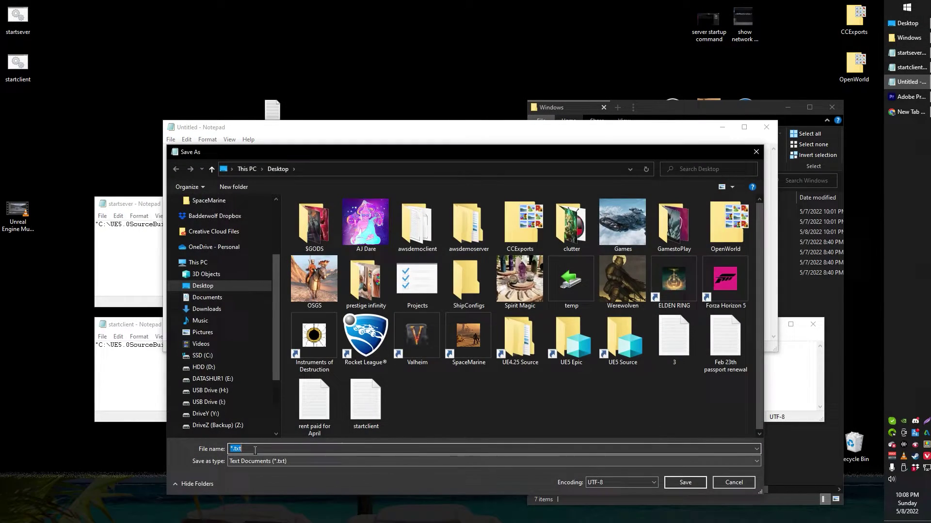
pyautogui.click(253, 447)
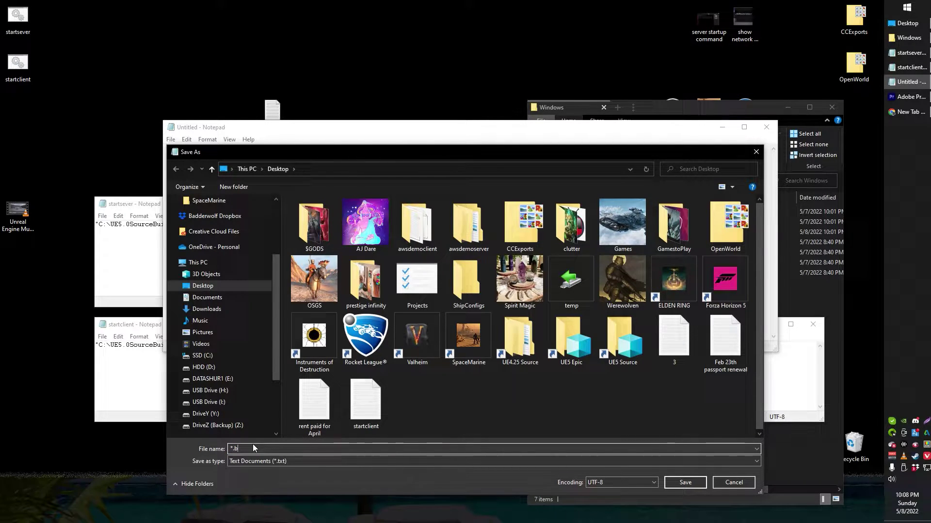
pyautogui.write('bat')
pyautogui.press('Escape')
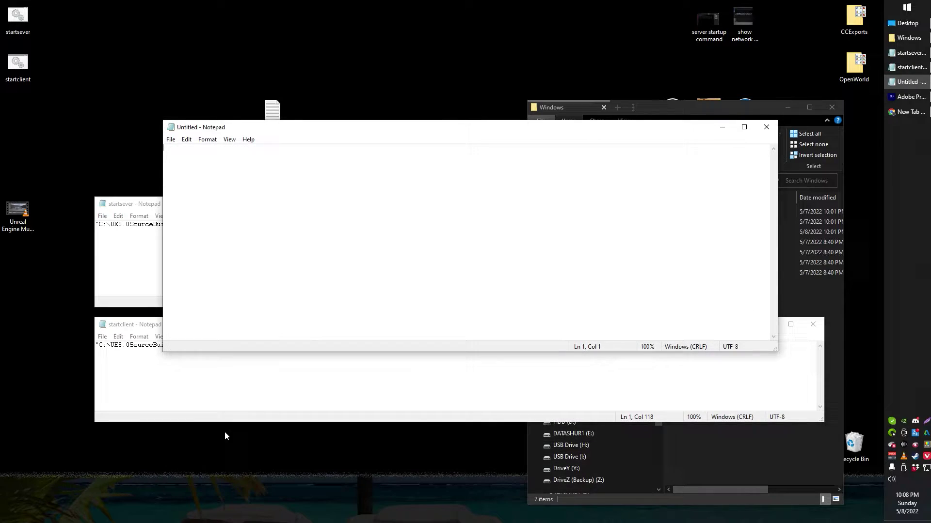
pyautogui.click(766, 127)
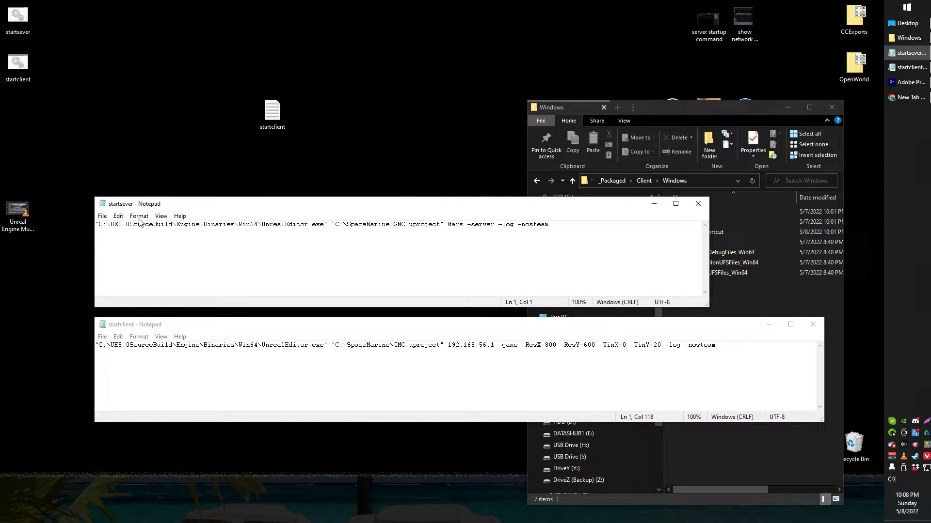
pyautogui.moveTo(129, 330); pyautogui.dragTo(127, 330)
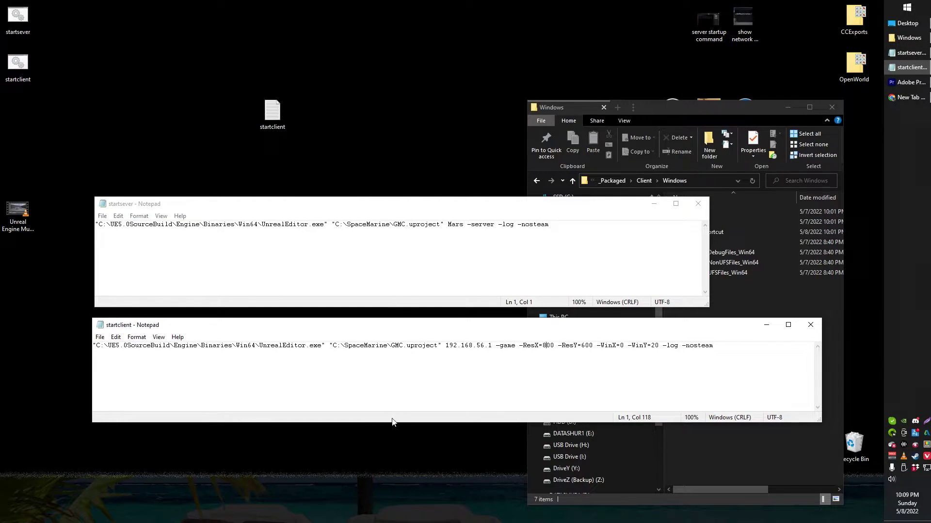
pyautogui.moveTo(394, 423); pyautogui.dragTo(394, 432)
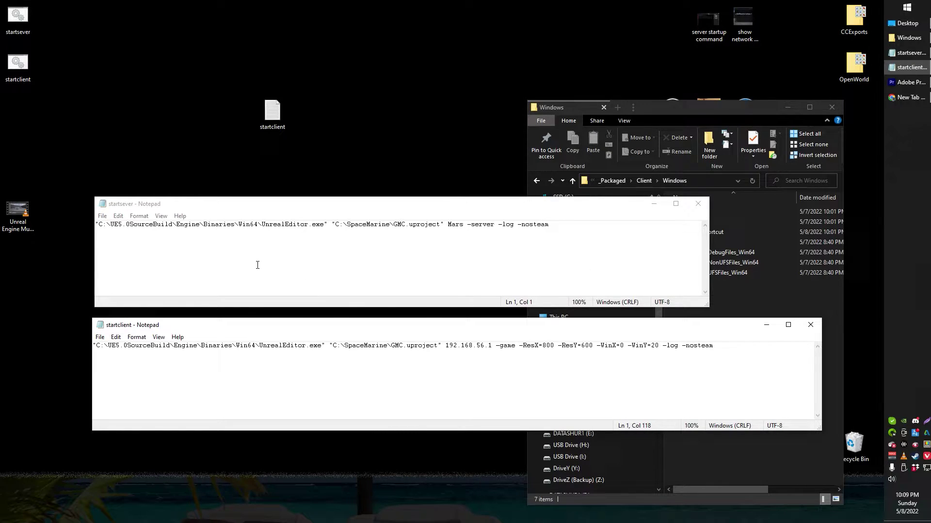
pyautogui.moveTo(543, 241); pyautogui.dragTo(10, 155)
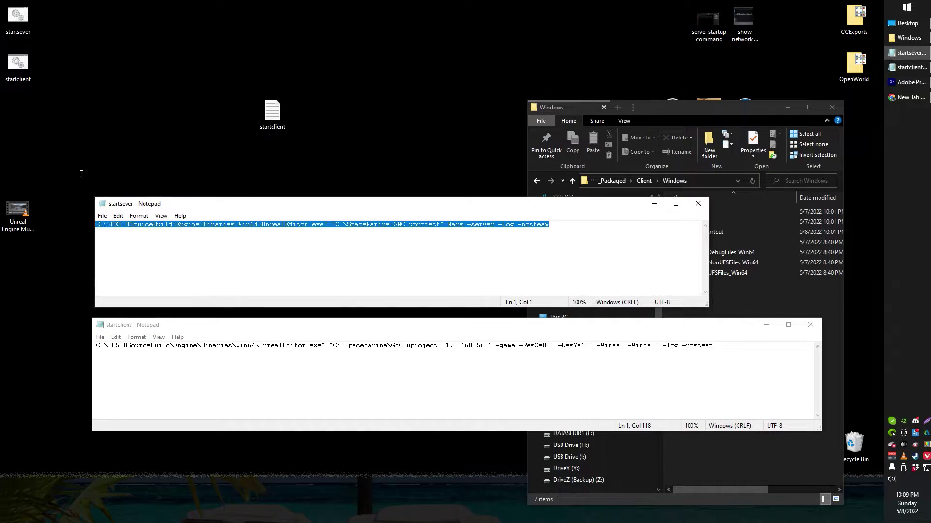
pyautogui.click(118, 230)
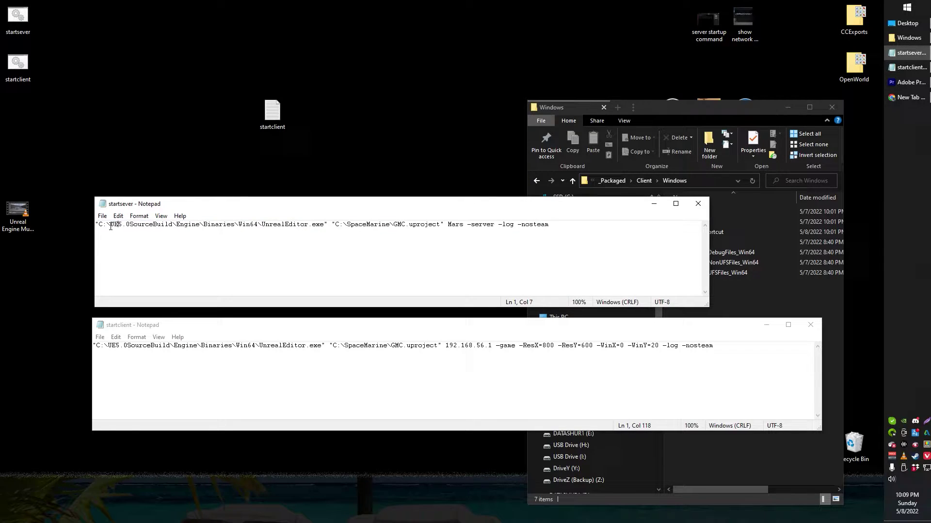
pyautogui.click(280, 227)
# Step: Open the C: drive in a widened File Explorer beside the server script
pyautogui.moveTo(172, 224); pyautogui.dragTo(110, 224)
pyautogui.moveTo(667, 106); pyautogui.dragTo(607, 88)
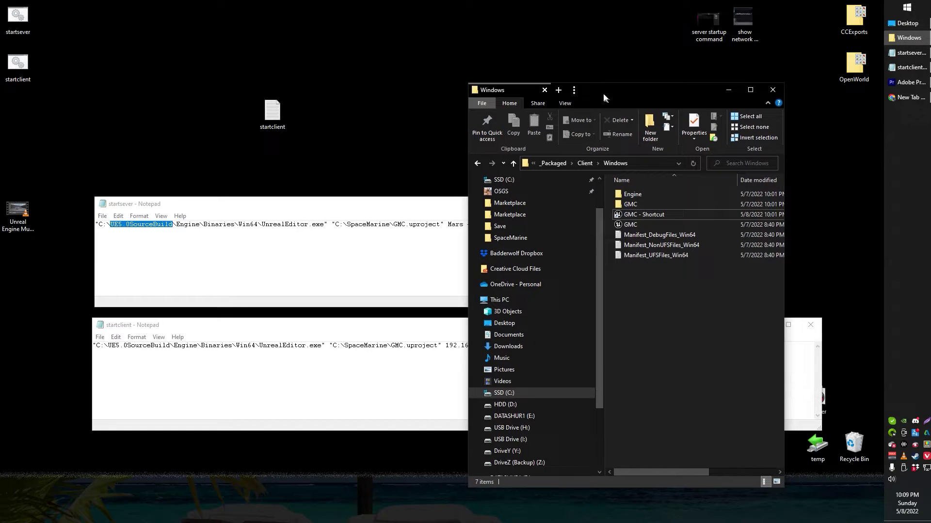
pyautogui.click(504, 392)
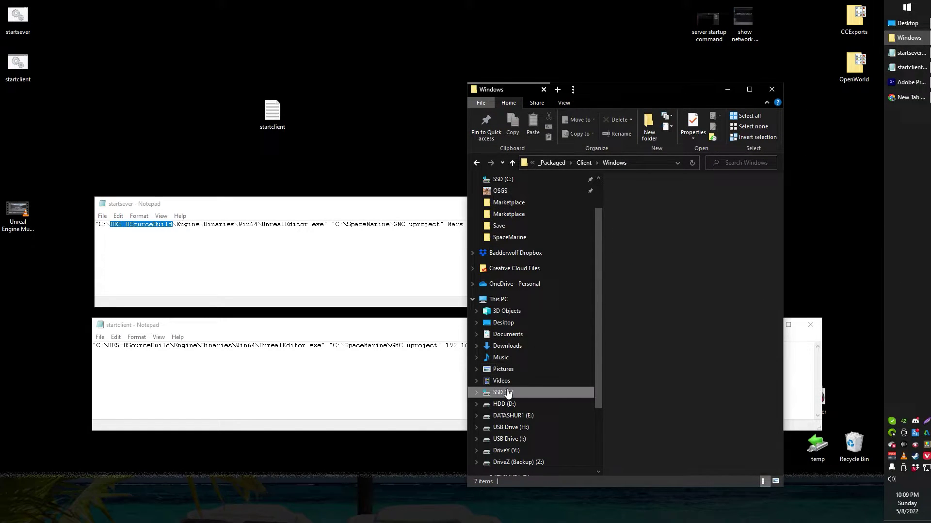
pyautogui.scroll(-2, 701, 373)
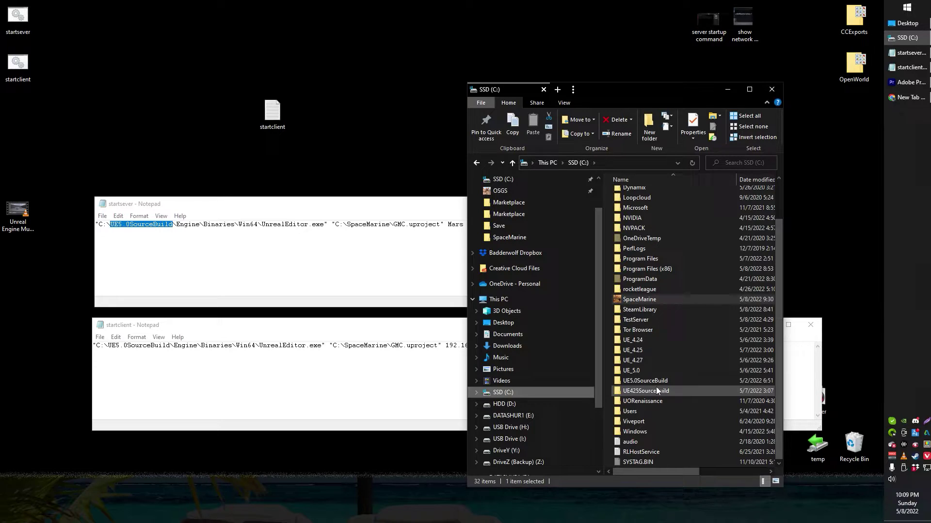
pyautogui.moveTo(784, 313); pyautogui.dragTo(849, 301)
pyautogui.moveTo(705, 89); pyautogui.dragTo(672, 77)
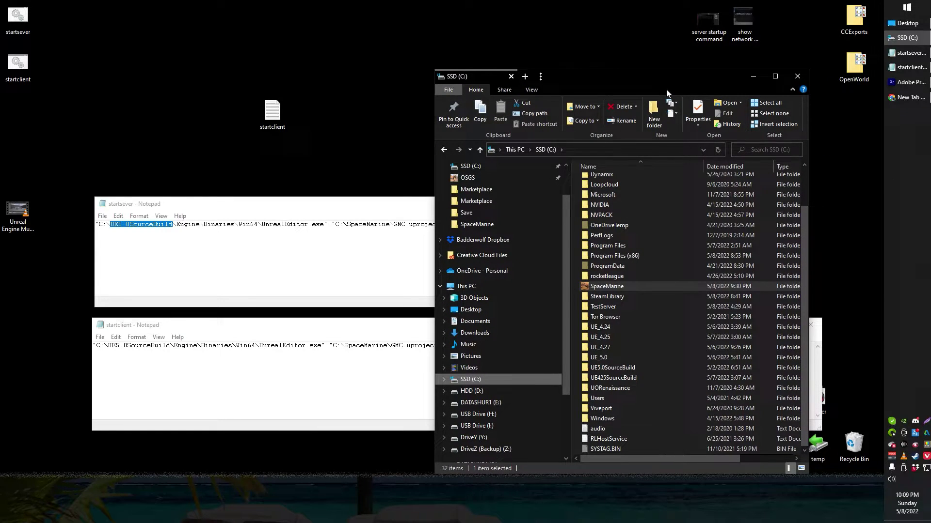
pyautogui.click(387, 209)
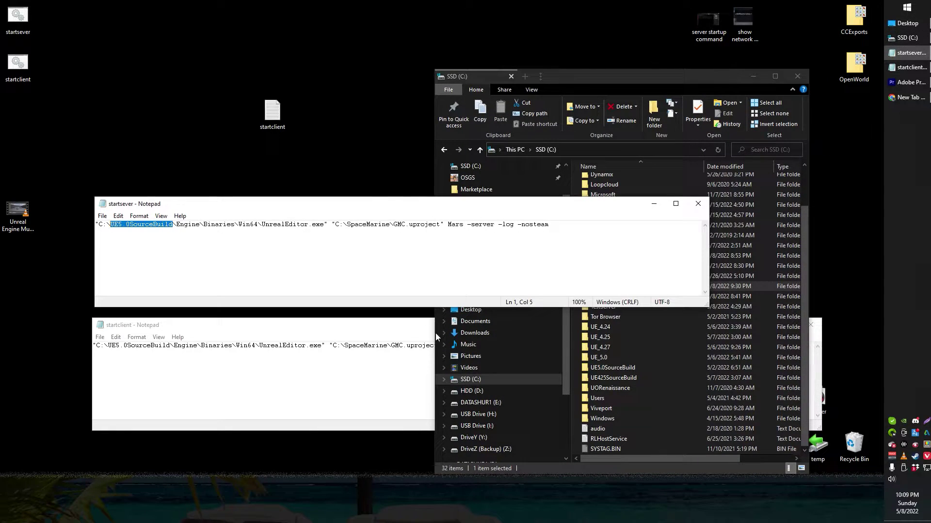
pyautogui.click(417, 393)
pyautogui.click(668, 76)
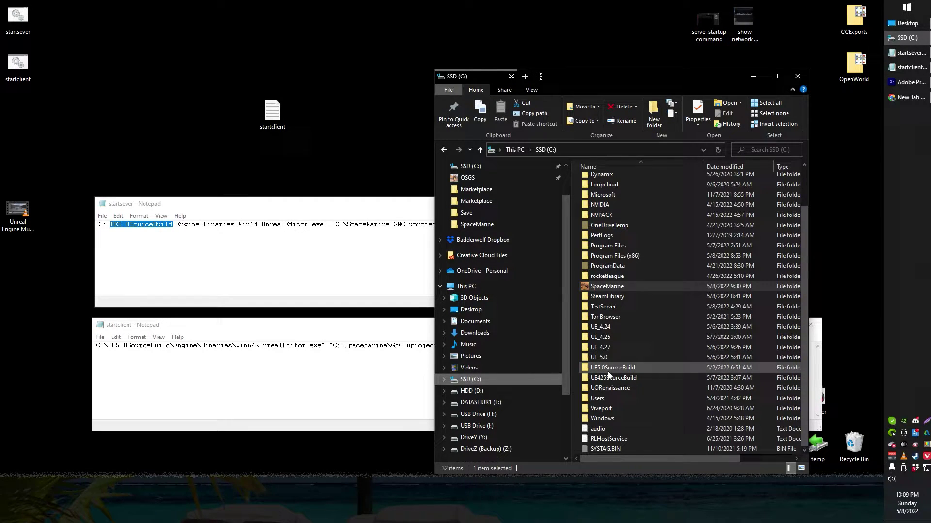
# Step: Open UE5.0SourceBuild\Engine\Binaries\Win64 to match the UnrealEditor.exe path in startsever
pyautogui.doubleClick(607, 370)
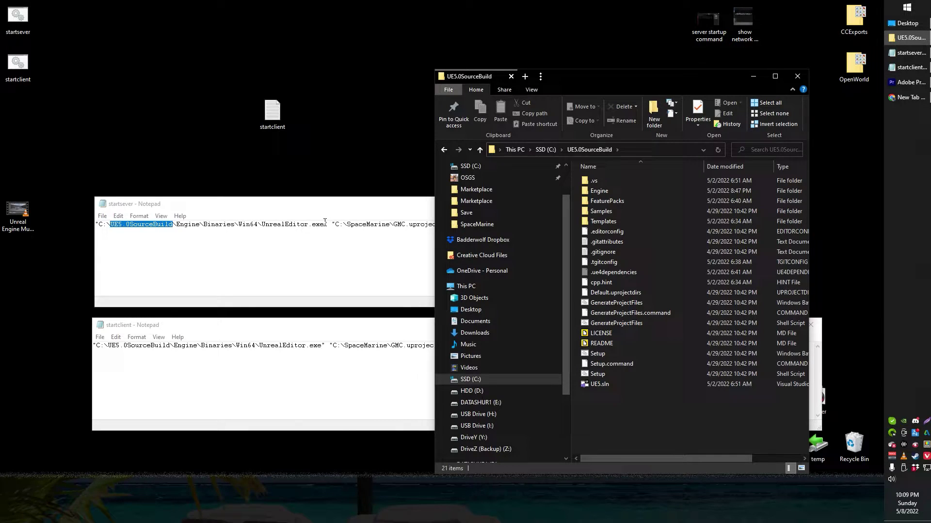
pyautogui.moveTo(324, 224); pyautogui.dragTo(101, 214)
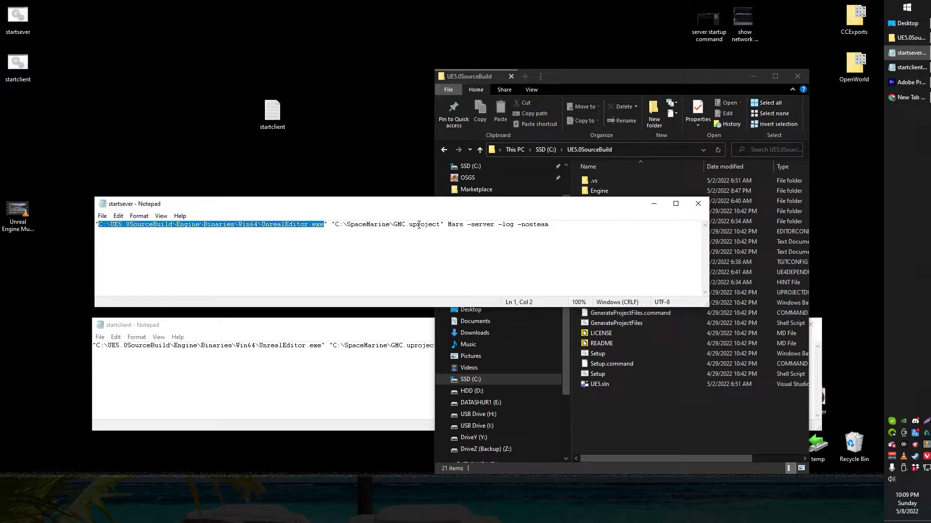
pyautogui.click(633, 75)
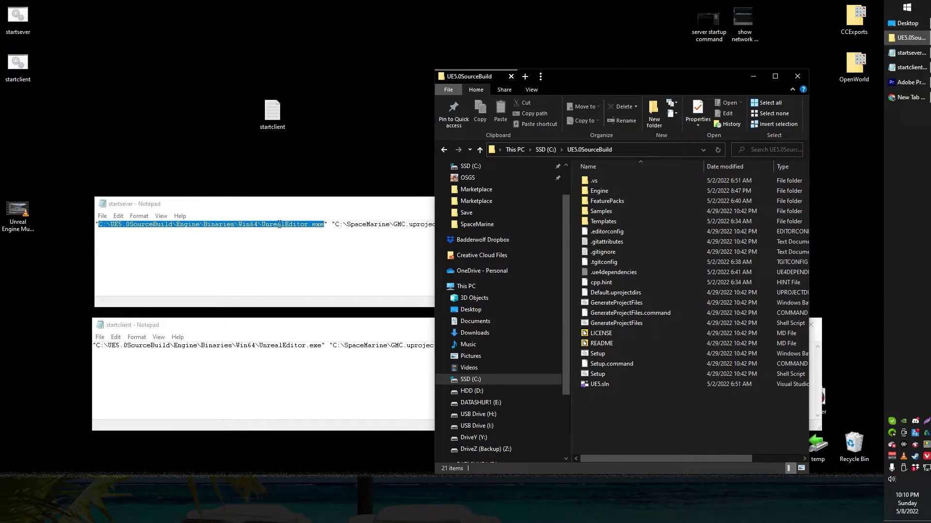
pyautogui.doubleClick(592, 191)
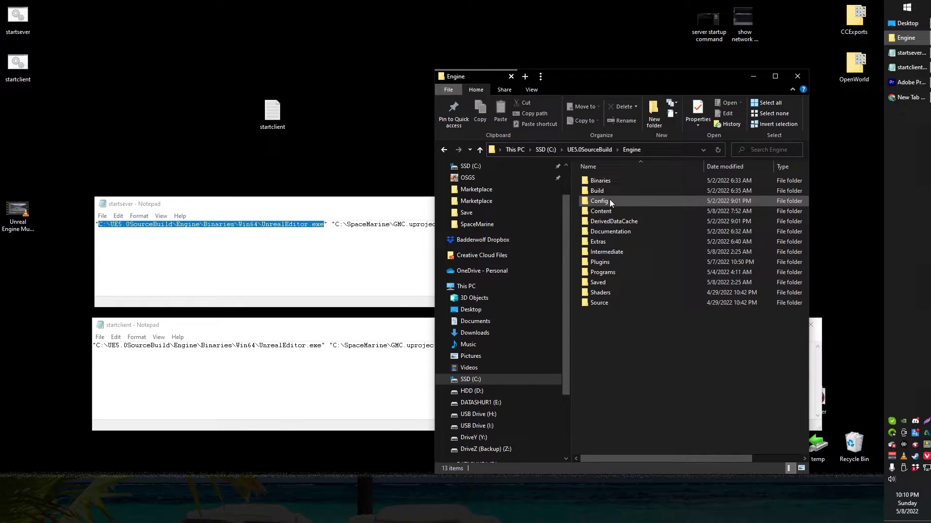
pyautogui.doubleClick(608, 178)
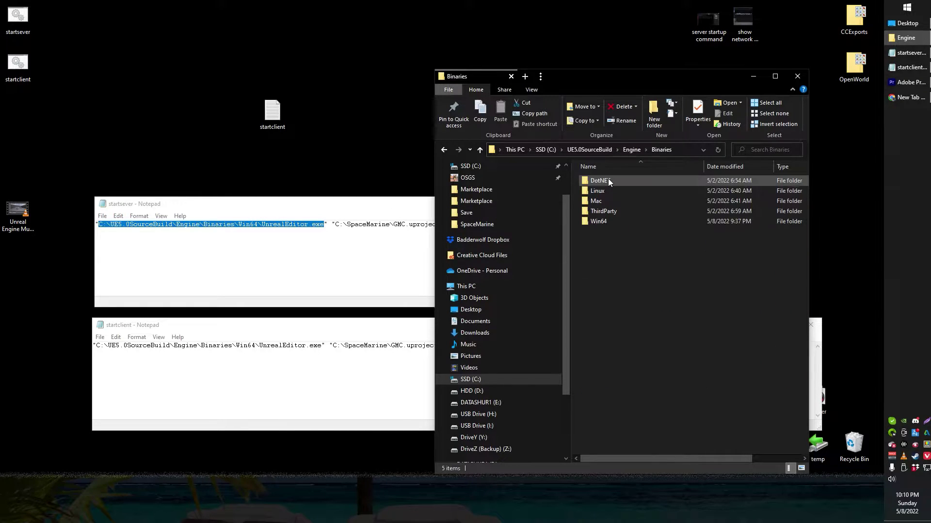
pyautogui.doubleClick(609, 222)
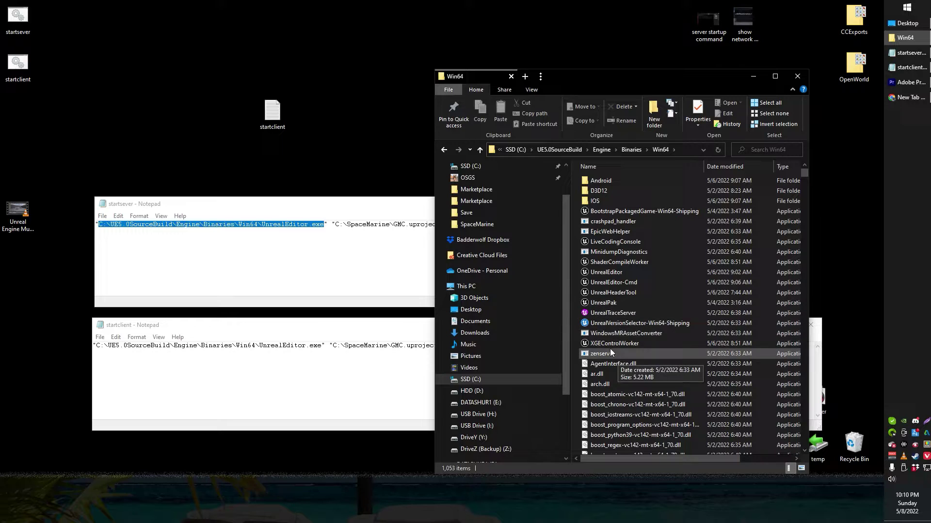
pyautogui.click(279, 221)
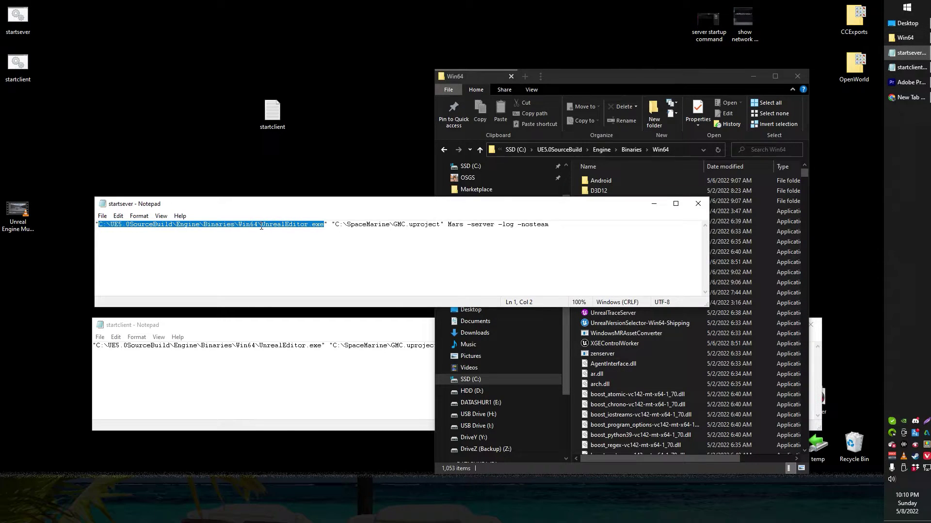
pyautogui.click(262, 224)
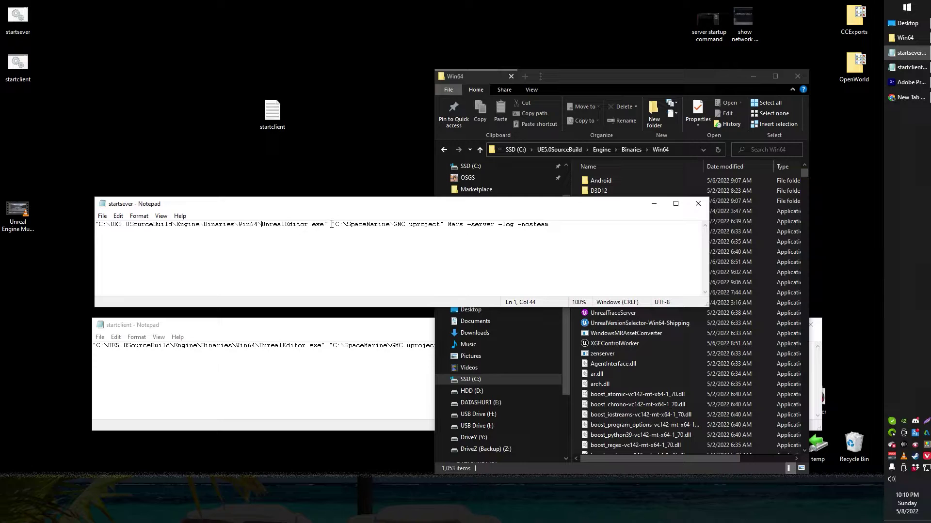
# Step: Open the SpaceMarine folder and locate GMC.uproject from the server command
pyautogui.moveTo(331, 224); pyautogui.dragTo(442, 224)
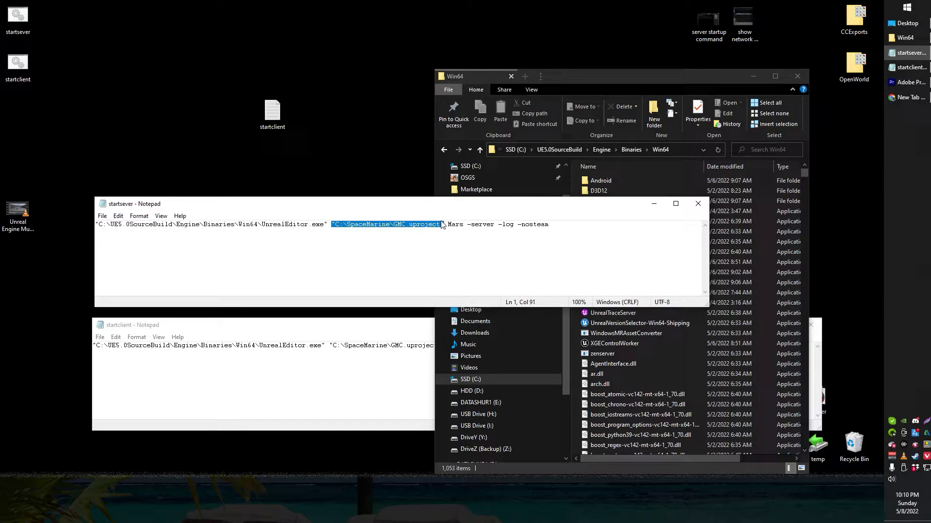
pyautogui.click(511, 152)
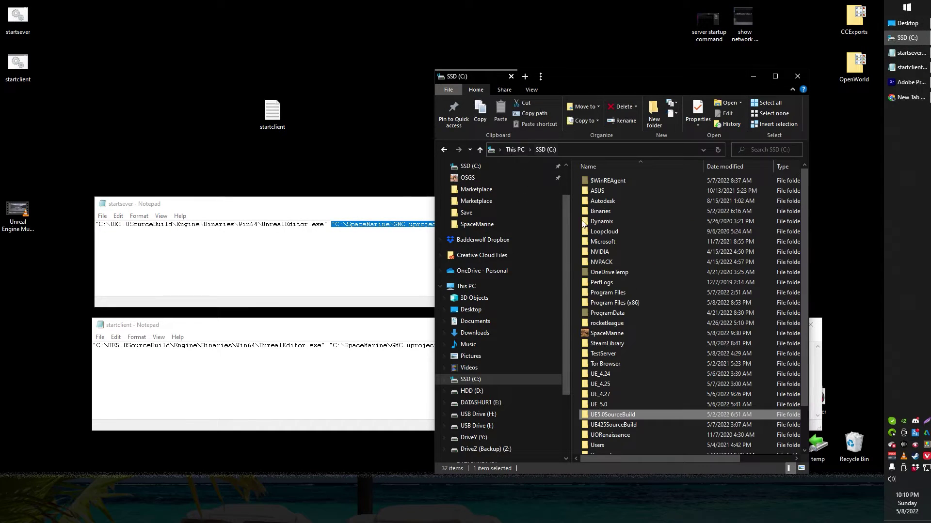
pyautogui.doubleClick(617, 334)
pyautogui.click(616, 355)
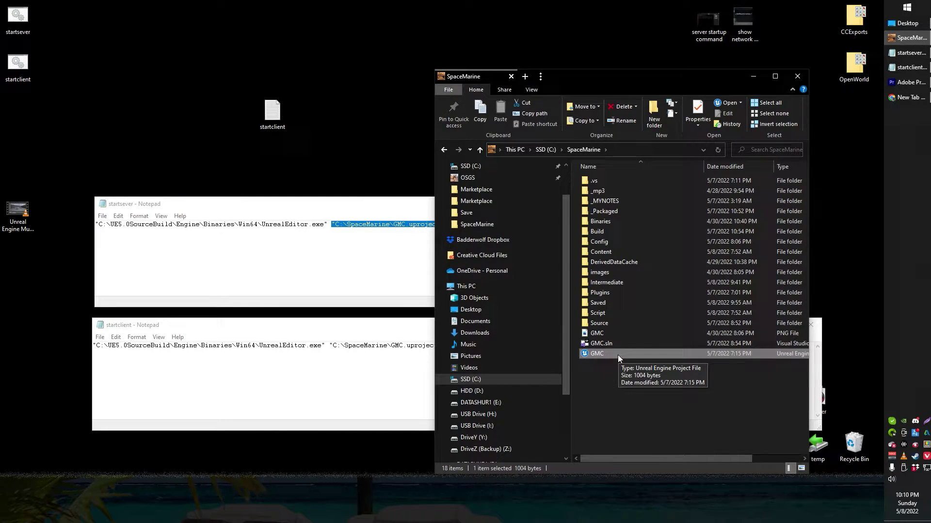
pyautogui.click(412, 203)
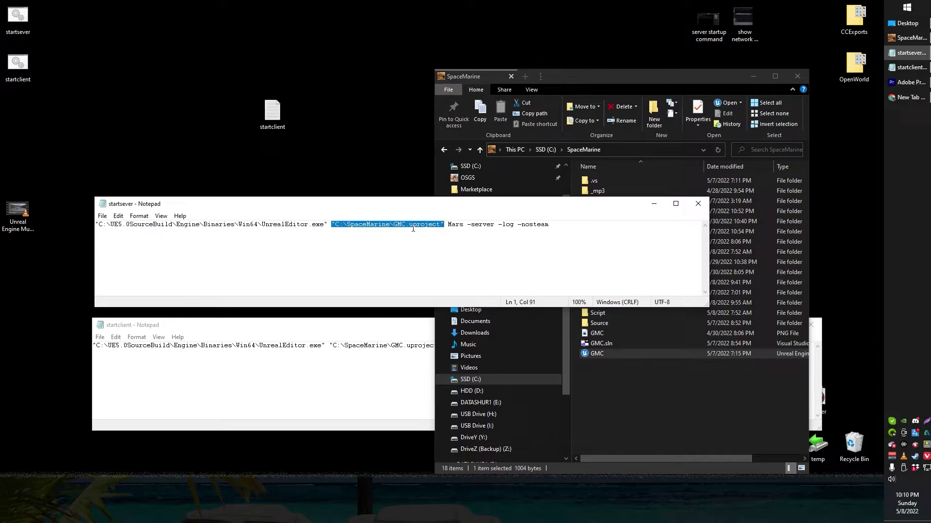
pyautogui.moveTo(445, 225); pyautogui.dragTo(333, 219)
# Step: Open Content\Maps and select Mars.umap, the map named in the command
pyautogui.doubleClick(454, 225)
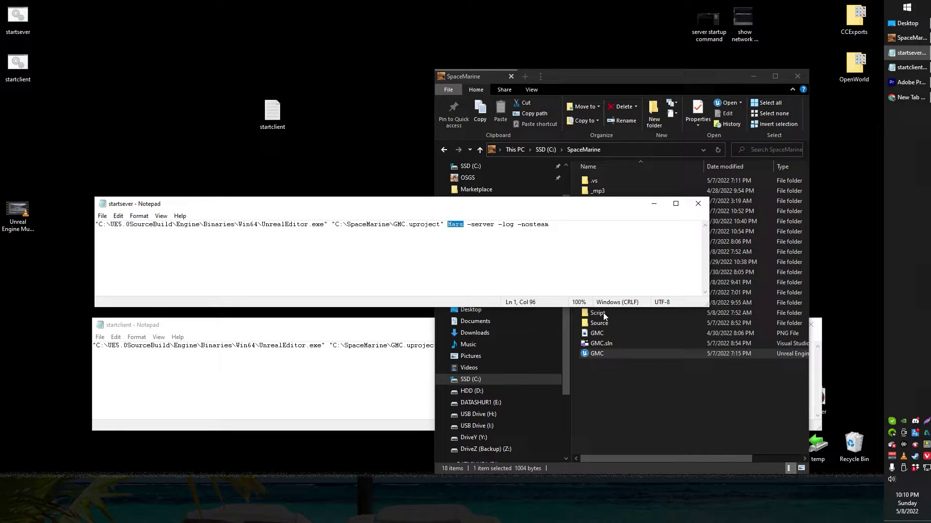
pyautogui.click(664, 384)
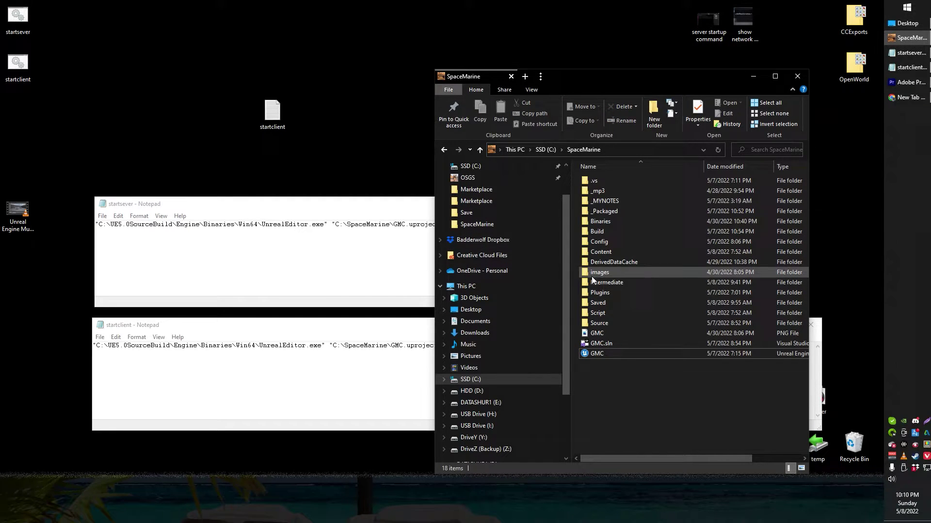
pyautogui.doubleClick(608, 252)
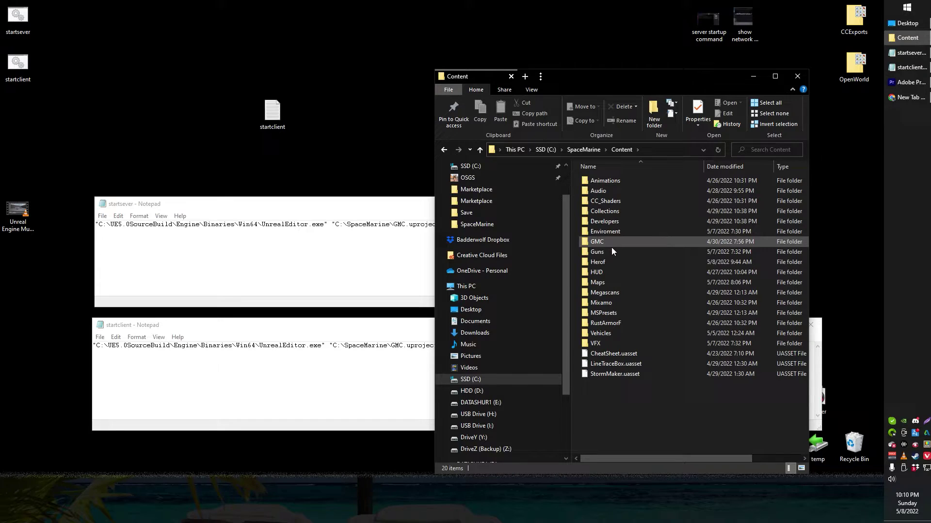
pyautogui.doubleClick(613, 282)
pyautogui.click(604, 180)
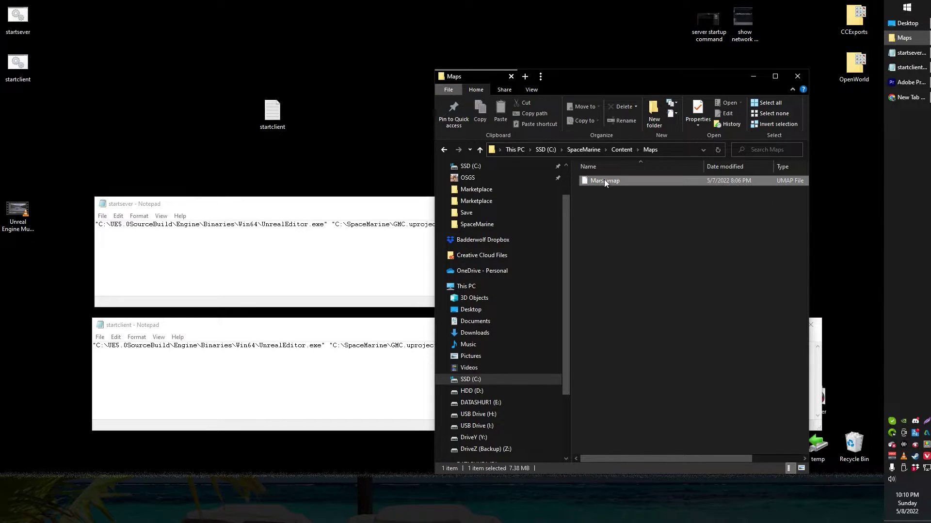
pyautogui.click(411, 210)
# Step: Review the Mars, -server, -log and -nosteam arguments in the server command
pyautogui.click(456, 226)
pyautogui.doubleClick(457, 226)
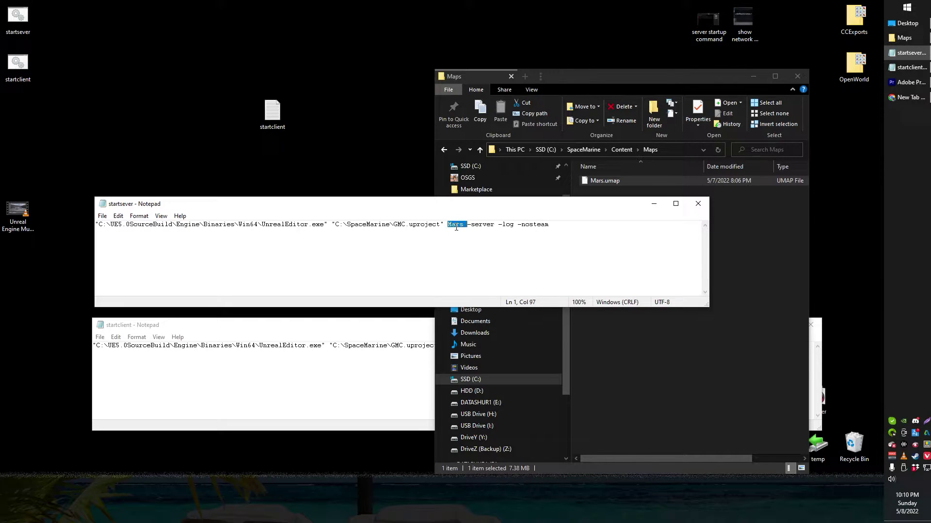
pyautogui.press('Right')
pyautogui.hotkey('shift', 'Right')
pyautogui.hotkey('shift', 'Right')
pyautogui.hotkey('shift', 'Right')
pyautogui.hotkey('shift', 'Right')
pyautogui.press('Right')
pyautogui.press('Right')
pyautogui.hotkey('shift', 'Right')
pyautogui.hotkey('shift', 'Right')
pyautogui.hotkey('shift', 'Right')
pyautogui.hotkey('shift', 'Right')
pyautogui.hotkey('shift', 'Right')
pyautogui.hotkey('shift', 'Right')
pyautogui.hotkey('shift', 'Right')
pyautogui.hotkey('shift', 'Right')
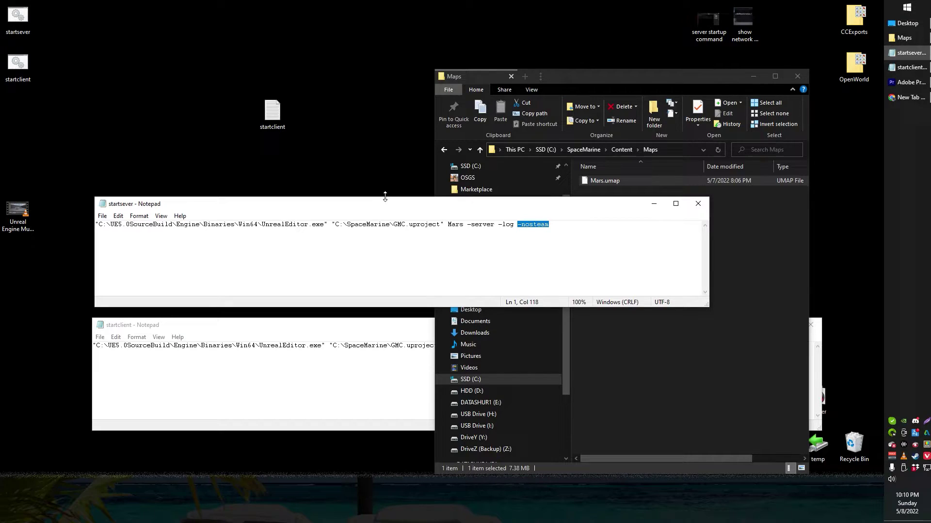
# Step: Run the startsever batch file from the desktop to launch the dedicated server
pyautogui.click(384, 141)
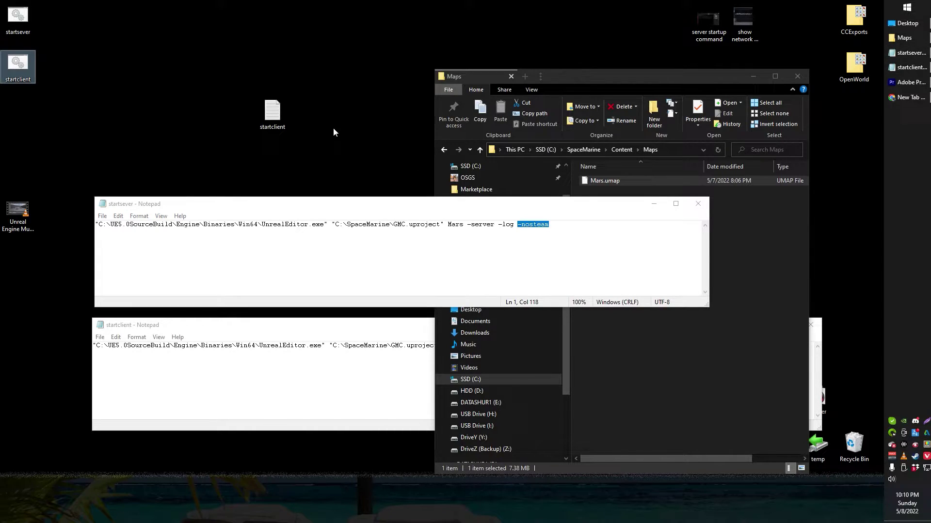
pyautogui.click(24, 21)
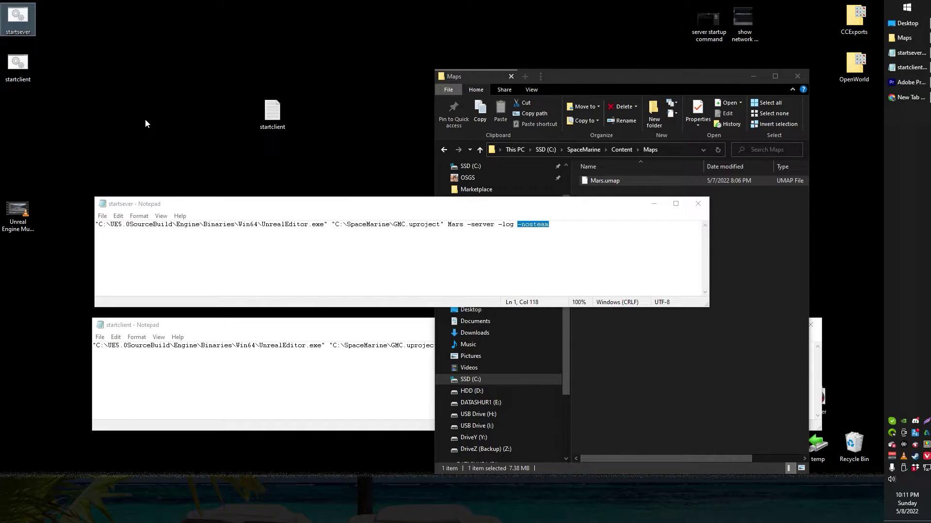
pyautogui.press('Return')
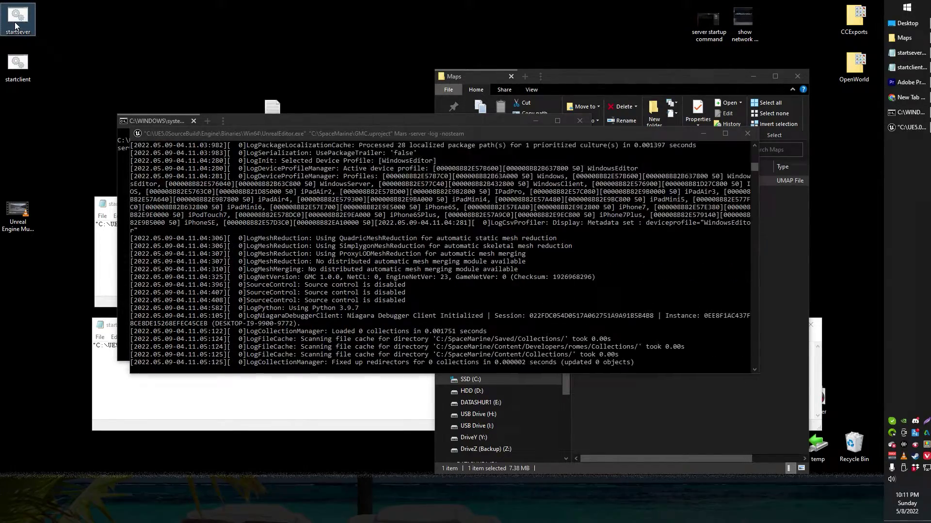
# Step: Enlarge the server log window and move it down and to the right
pyautogui.moveTo(472, 127)
pyautogui.mouseDown()
pyautogui.moveTo(485, 39)
pyautogui.moveTo(487, 83)
pyautogui.moveTo(474, 119)
pyautogui.mouseUp()
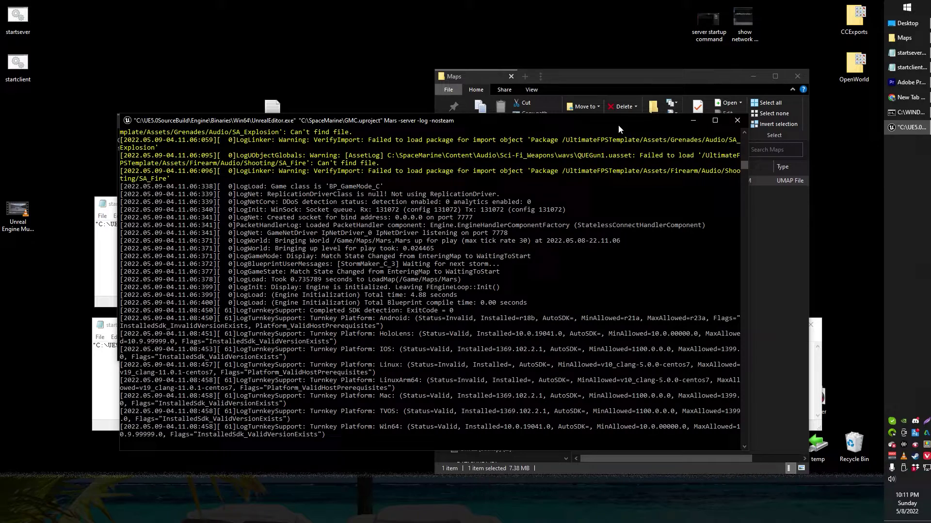
pyautogui.moveTo(618, 125); pyautogui.dragTo(715, 178)
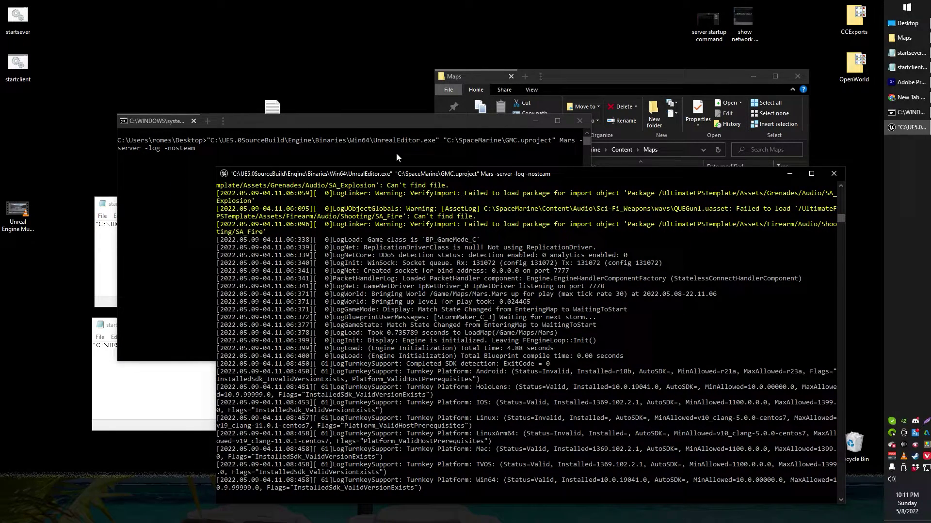
# Step: Compare the server and client command paths and select the client's 192.168.56.1 address
pyautogui.click(168, 373)
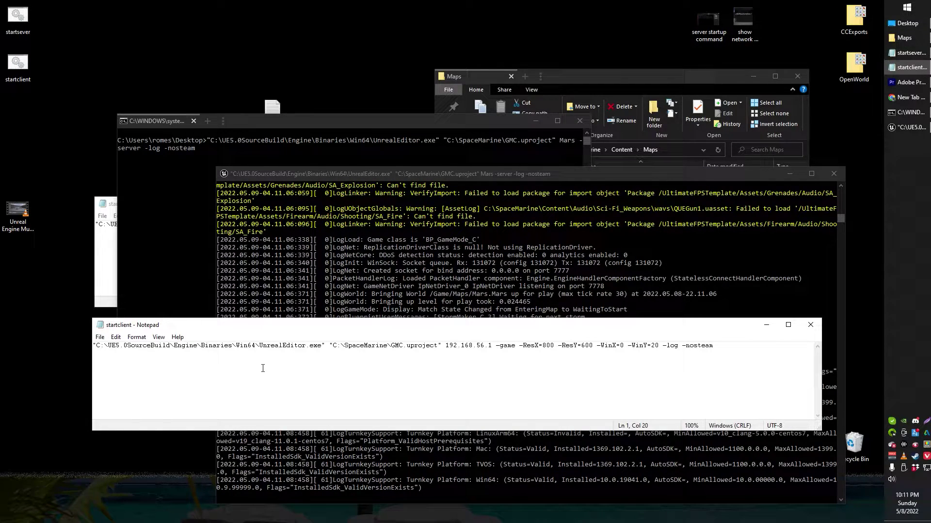
pyautogui.click(100, 224)
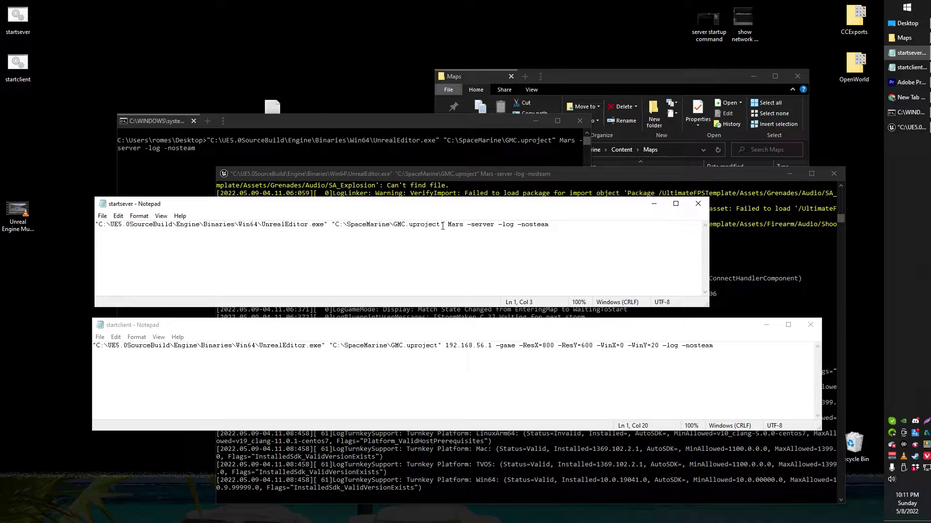
pyautogui.moveTo(444, 225); pyautogui.dragTo(10, 155)
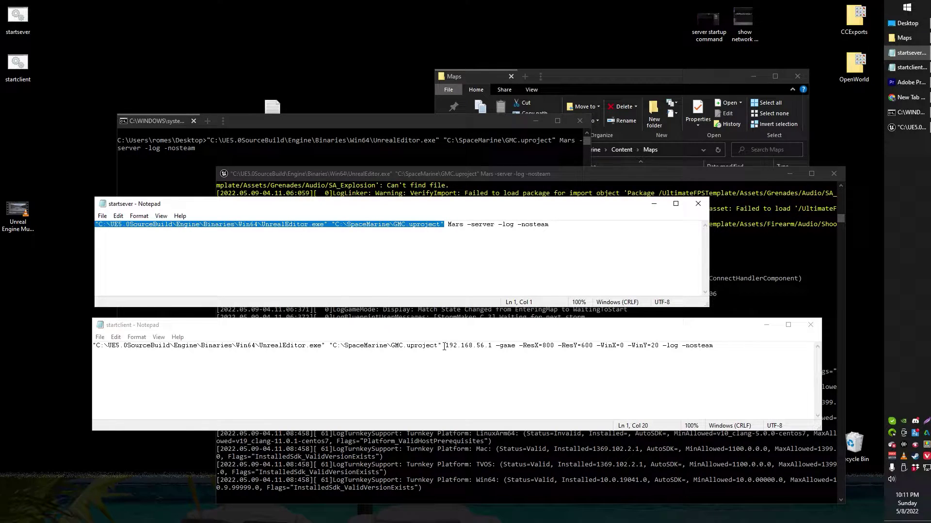
pyautogui.moveTo(444, 346); pyautogui.dragTo(97, 345)
pyautogui.click(450, 361)
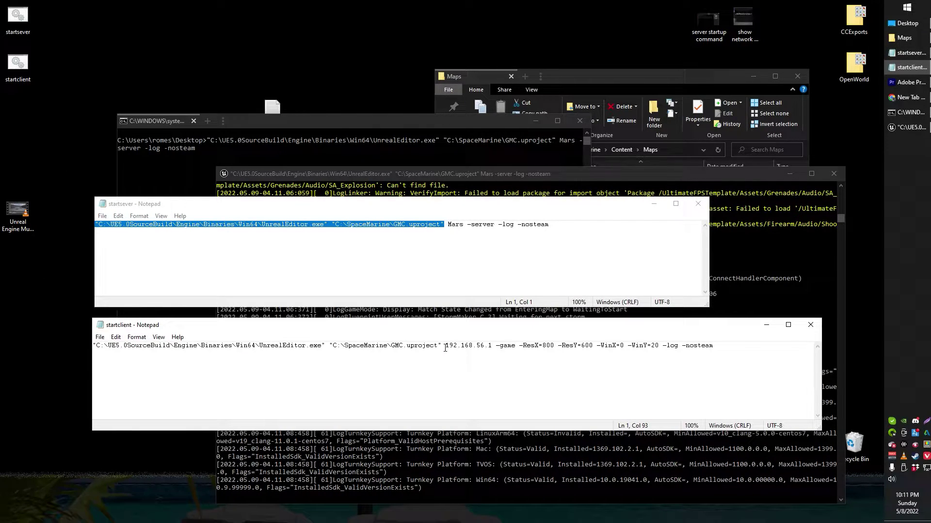
pyautogui.moveTo(445, 348); pyautogui.dragTo(493, 347)
pyautogui.hotkey('ctrl', 'c')
# Step: Run ipconfig in Command Prompt to find the IPv4 address 192.168.56.1
pyautogui.press('super')
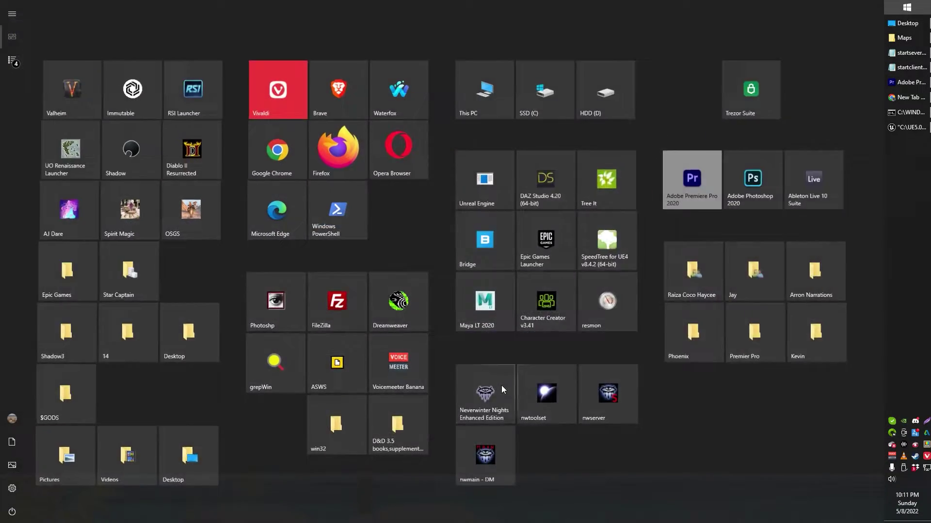
pyautogui.write('cmd')
pyautogui.press('Return')
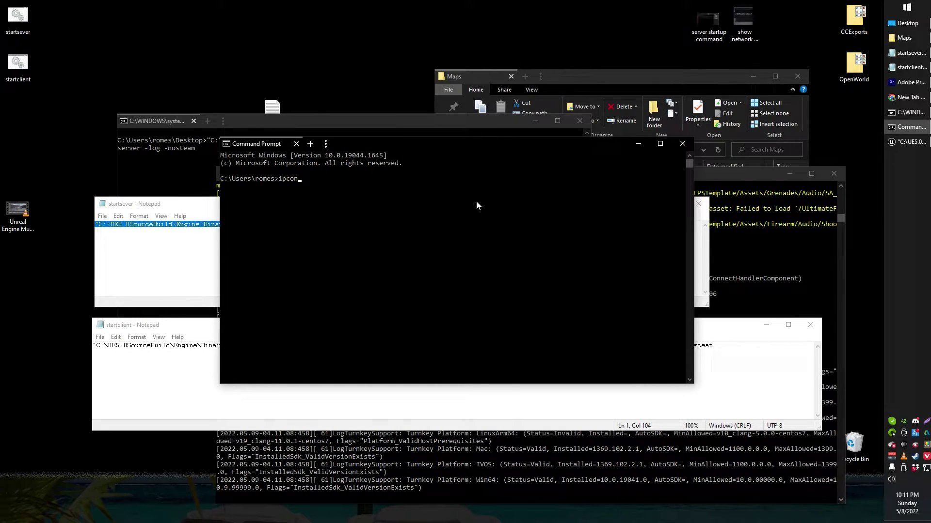
pyautogui.write('ig')
pyautogui.press('Return')
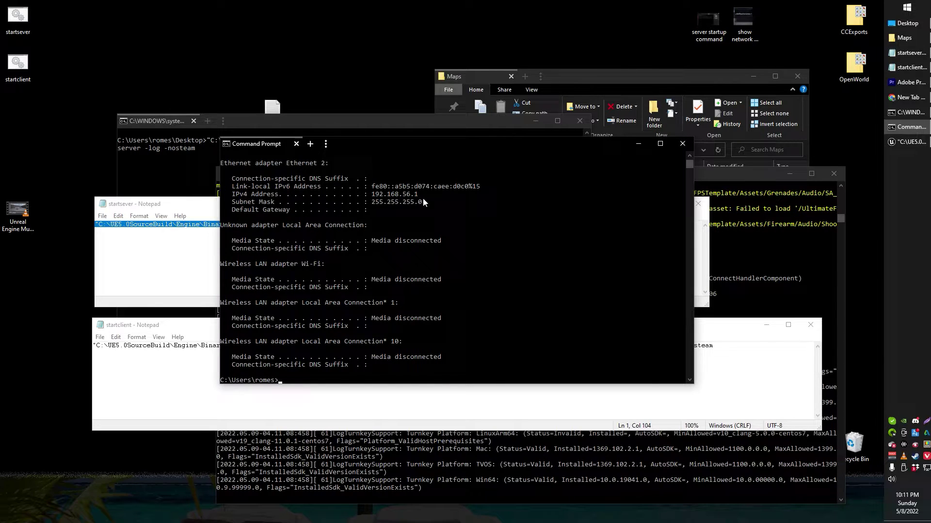
# Step: Paste 192.168.56.1 into the startclient line and review its resolution, window and -log -nosteam arguments
pyautogui.click(681, 144)
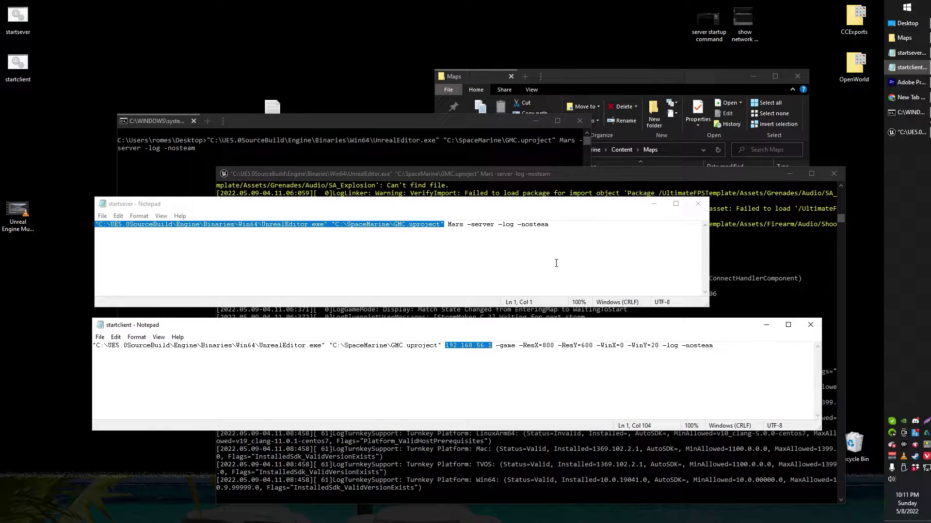
pyautogui.hotkey('ctrl', 'v')
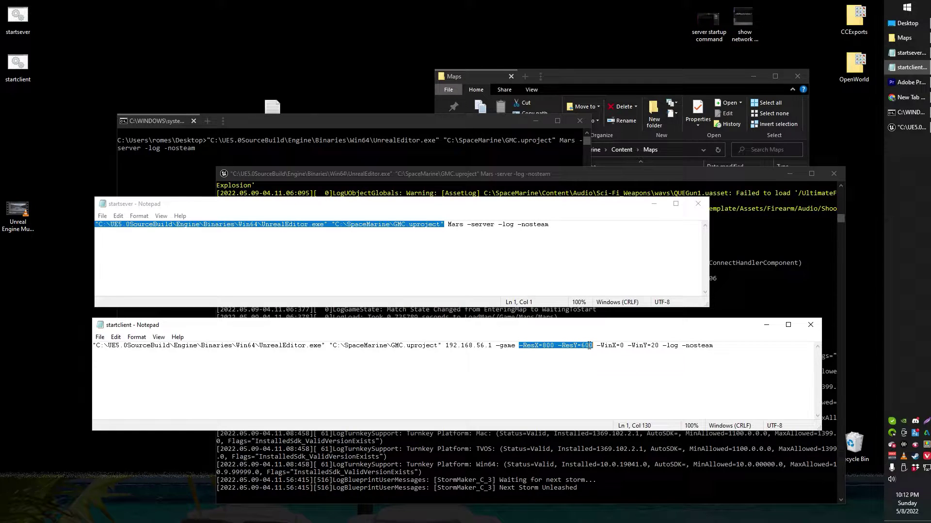
pyautogui.click(590, 346)
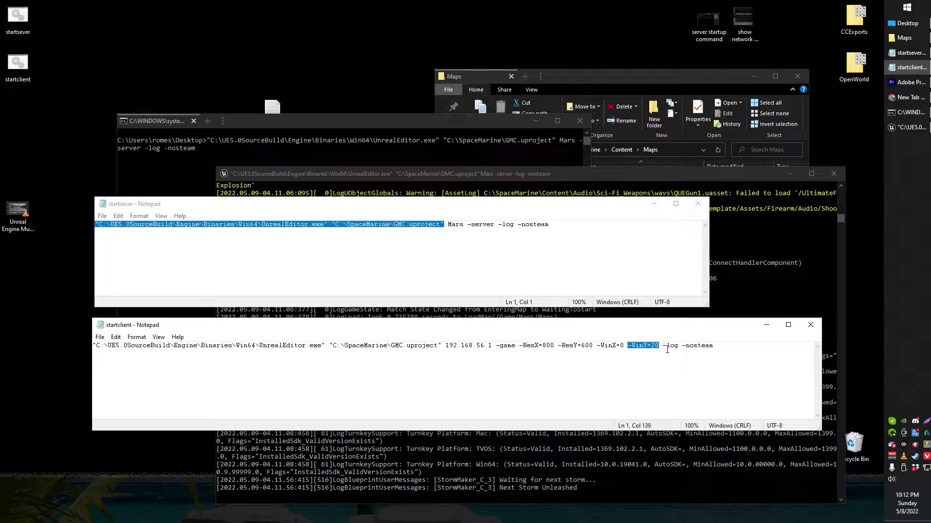
pyautogui.moveTo(731, 348); pyautogui.dragTo(659, 332)
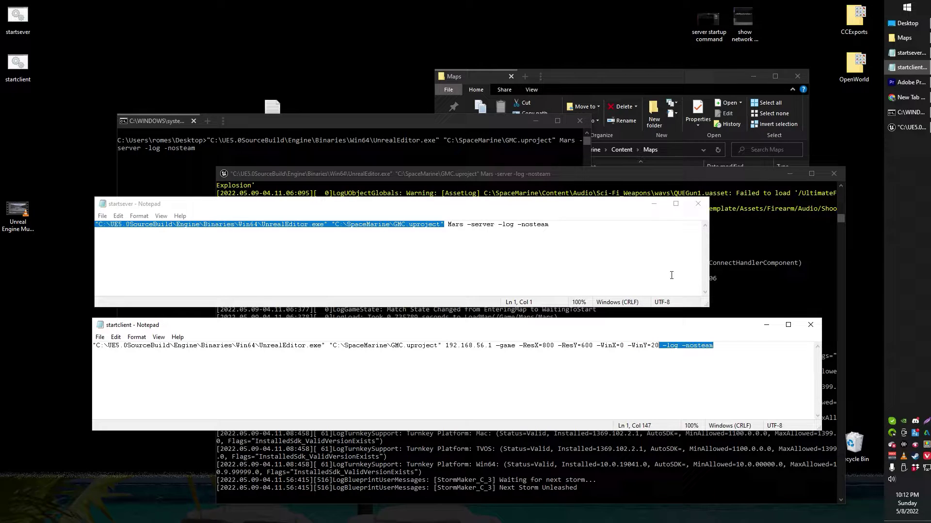
pyautogui.click(28, 79)
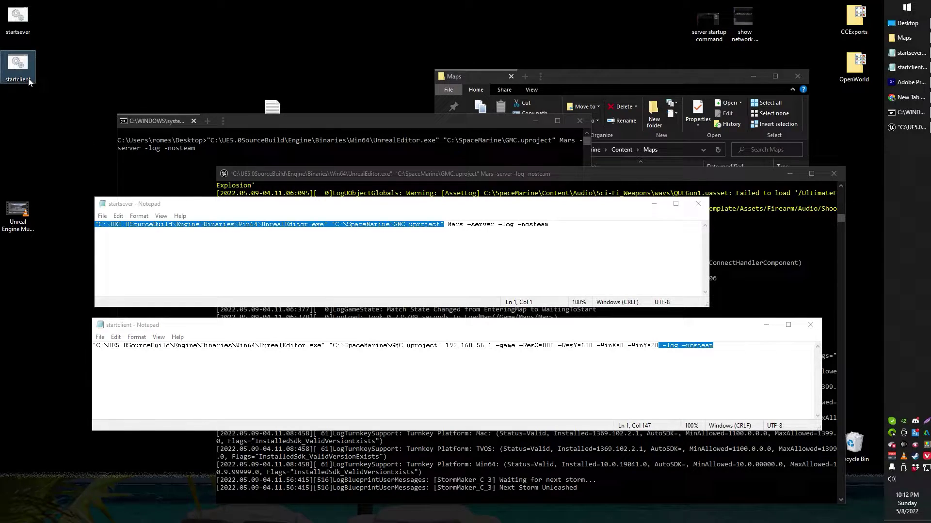
# Step: Launch the first game client from startclient and move its window lower
pyautogui.doubleClick(25, 83)
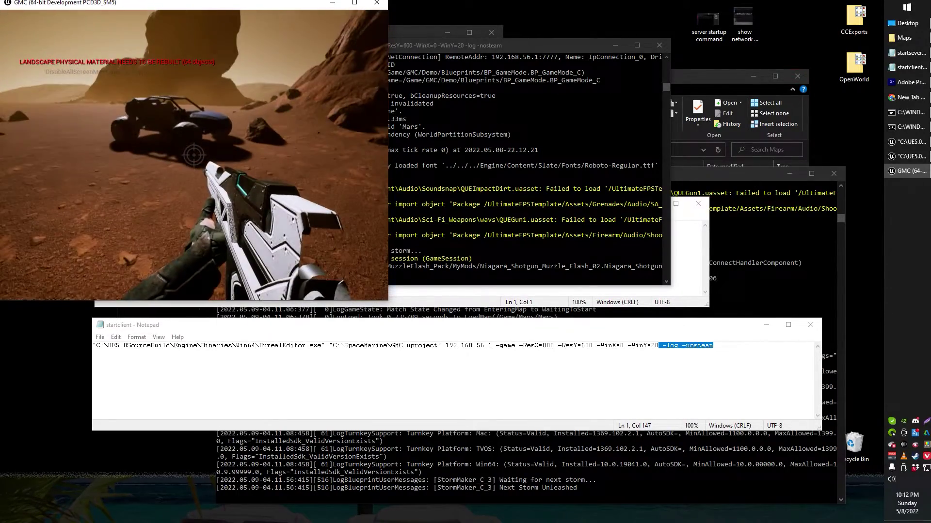
pyautogui.hotkey('alt', 'Tab')
pyautogui.moveTo(275, 5); pyautogui.dragTo(299, 207)
# Step: Launch a second client and walk one player toward the other to confirm they connect
pyautogui.doubleClick(11, 78)
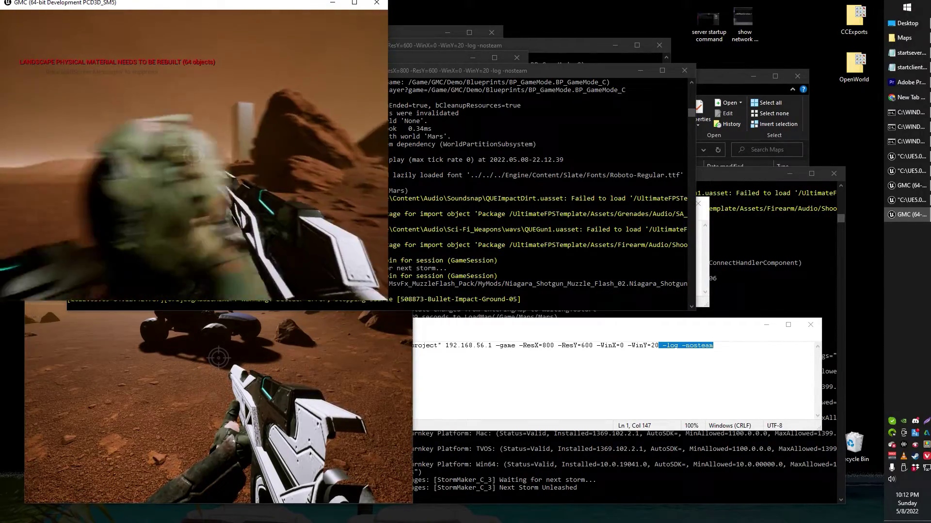
pyautogui.hotkey('alt', 'Tab')
pyautogui.hotkey('alt', 'Tab')
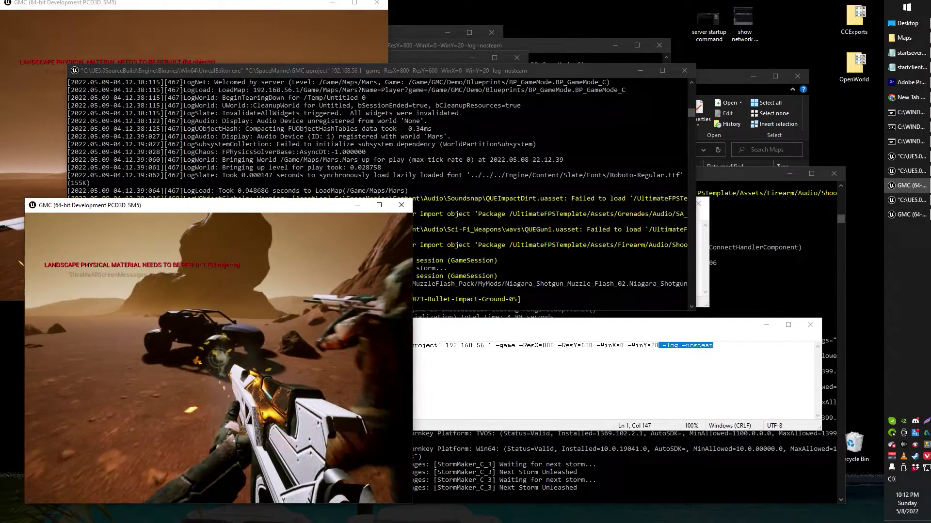
pyautogui.hotkey('alt', 'Tab')
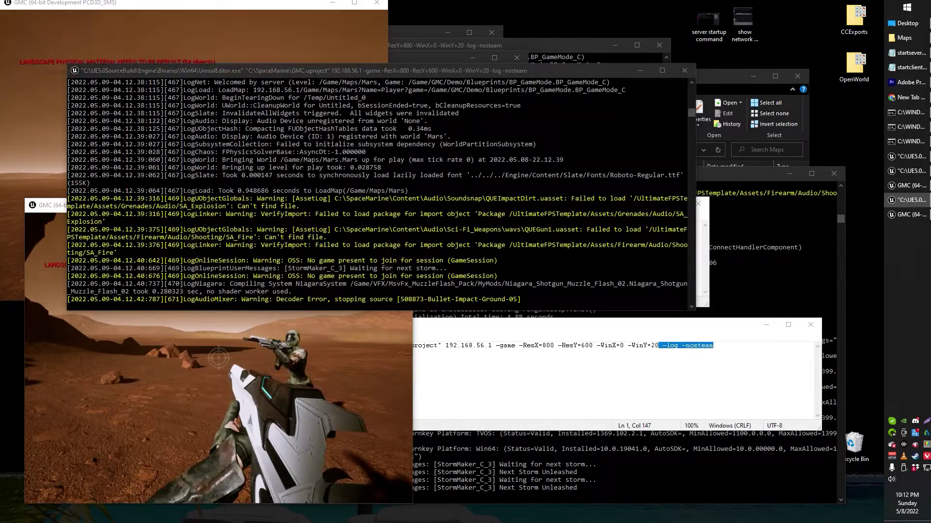
pyautogui.hotkey('alt', 'Tab')
pyautogui.press('w')
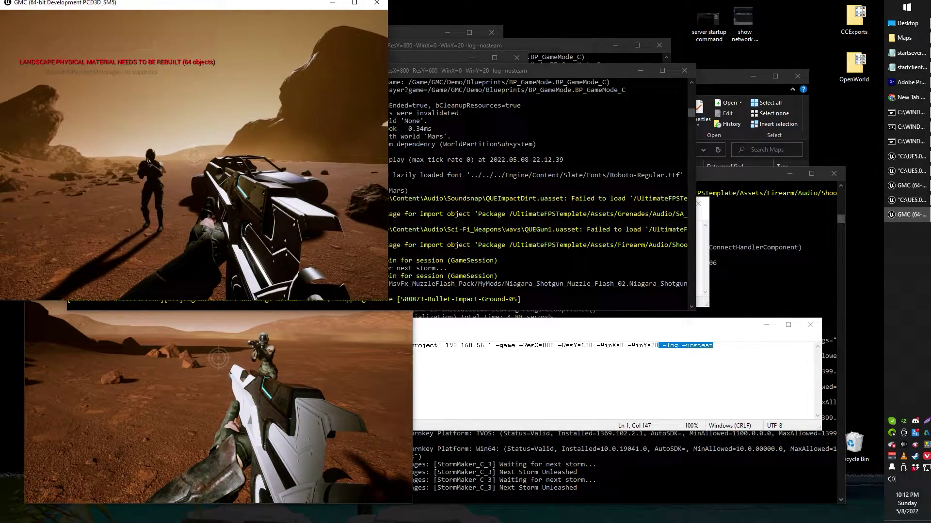
pyautogui.hotkey('alt', 'Tab')
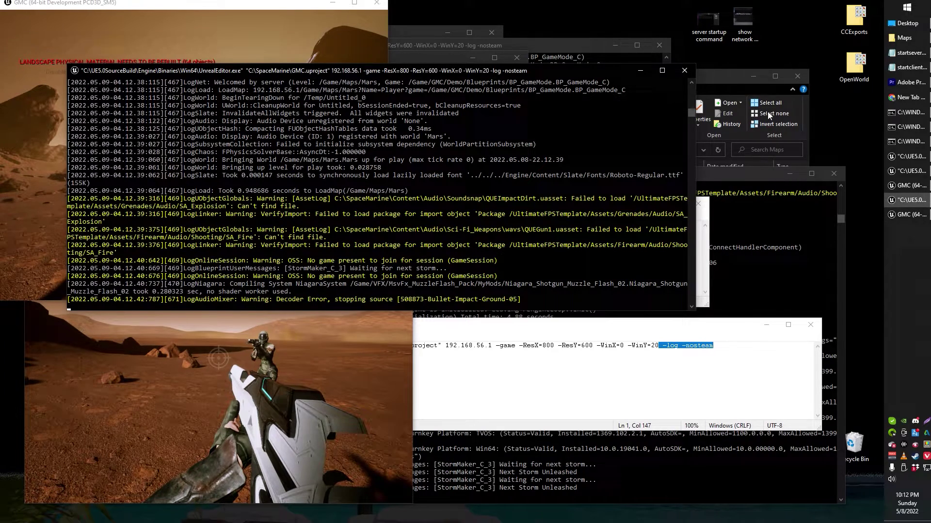
# Step: Bring the Maps folder window forward and shift it left to uncover the desktop icons
pyautogui.click(714, 90)
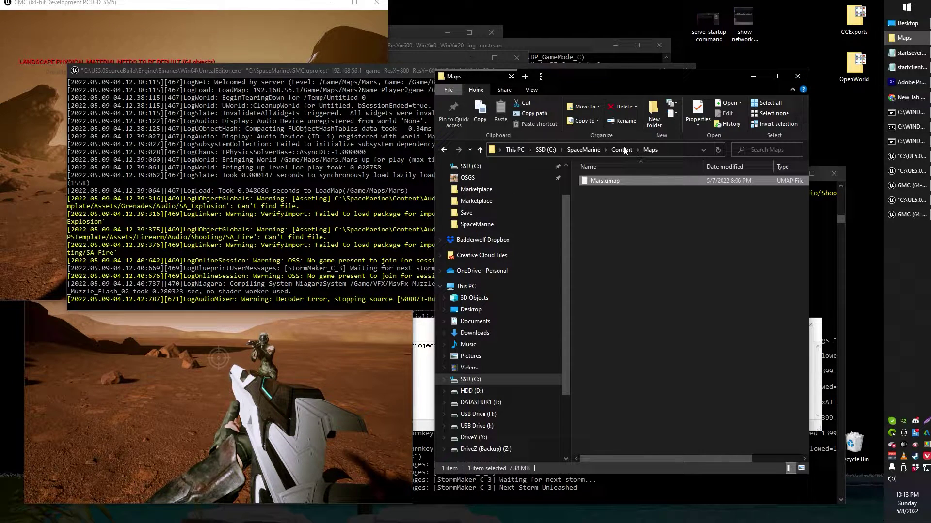
pyautogui.click(116, 6)
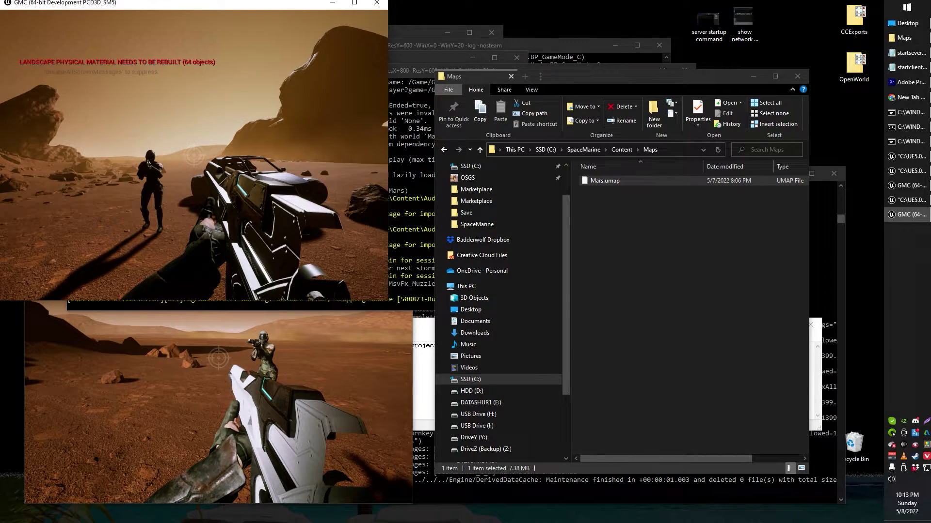
pyautogui.click(593, 138)
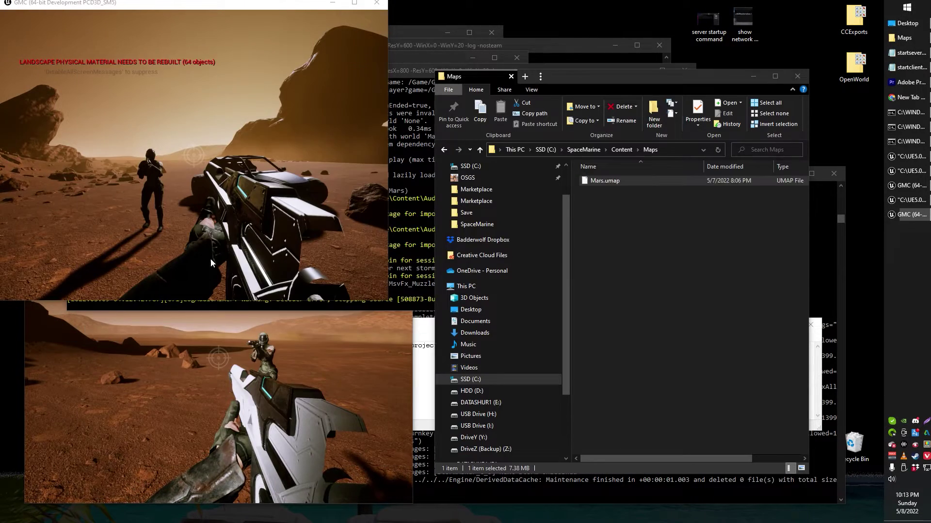
pyautogui.moveTo(618, 78); pyautogui.dragTo(543, 71)
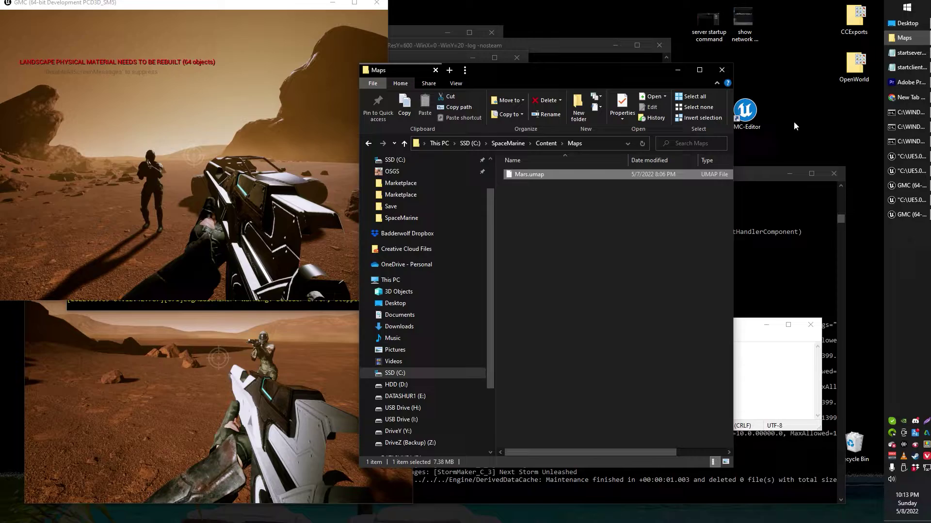
pyautogui.click(901, 37)
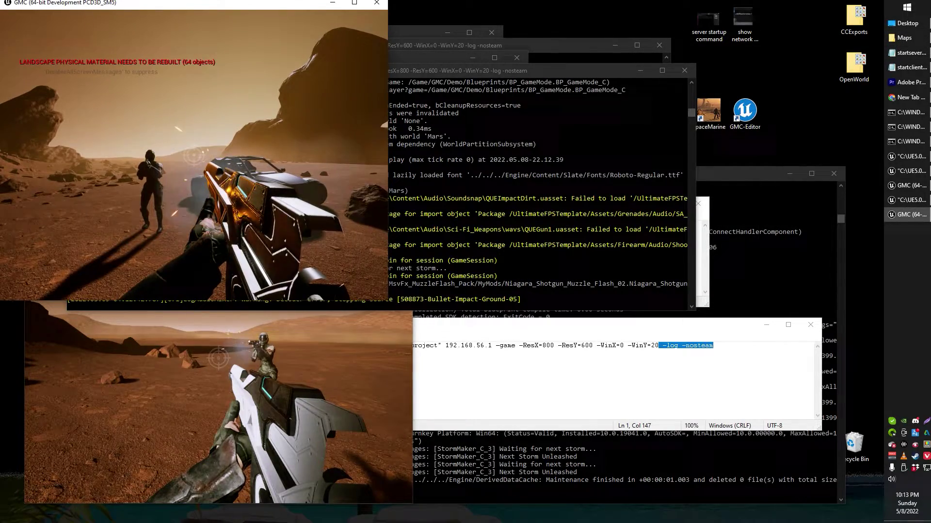
pyautogui.click(901, 38)
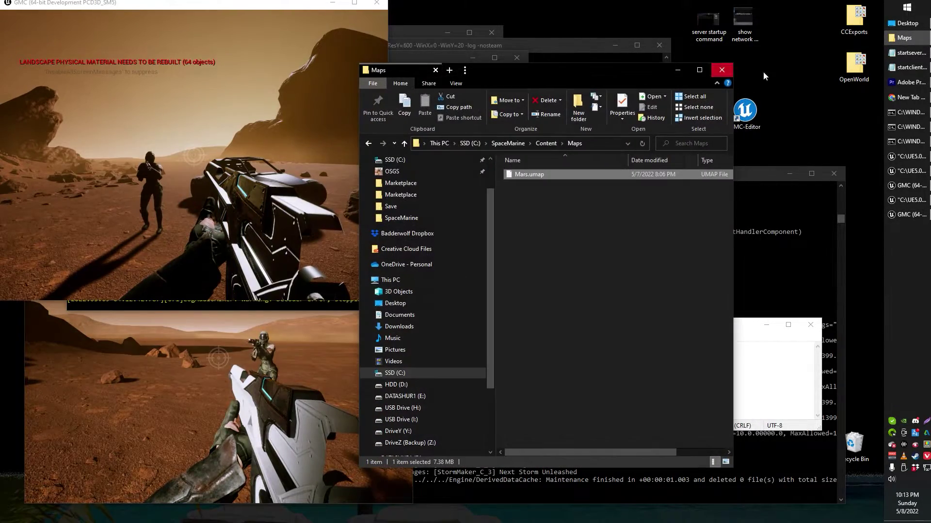
# Step: Go up to SpaceMarine, open _Packaged\Client\Windows and select GMC - Shortcut
pyautogui.click(539, 144)
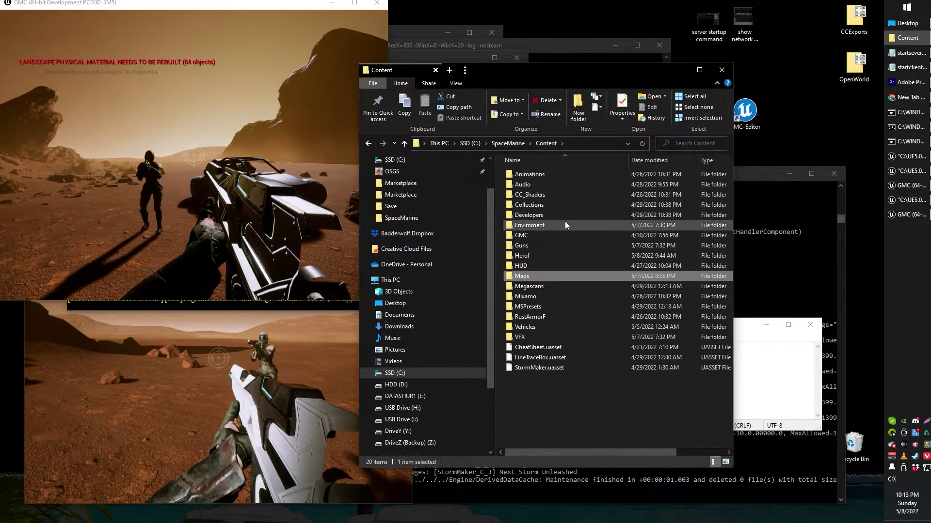
pyautogui.click(508, 144)
pyautogui.doubleClick(536, 204)
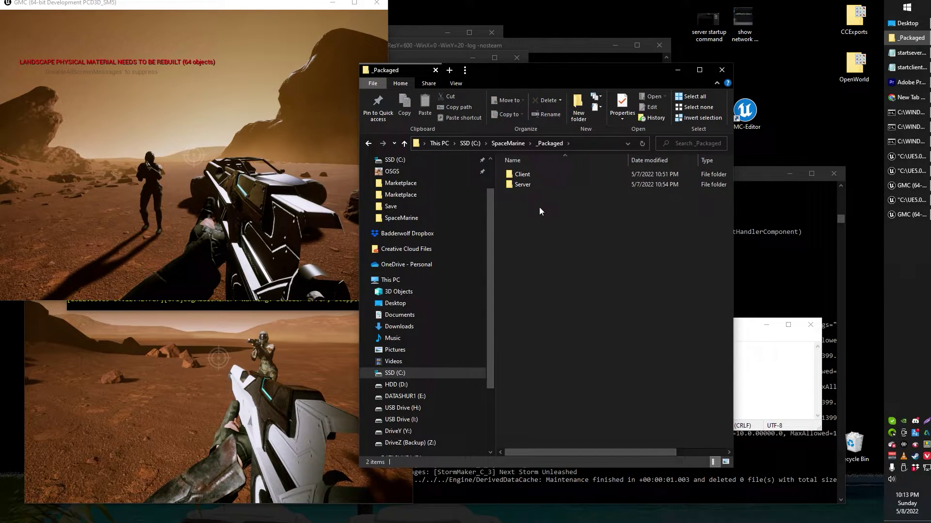
pyautogui.doubleClick(524, 176)
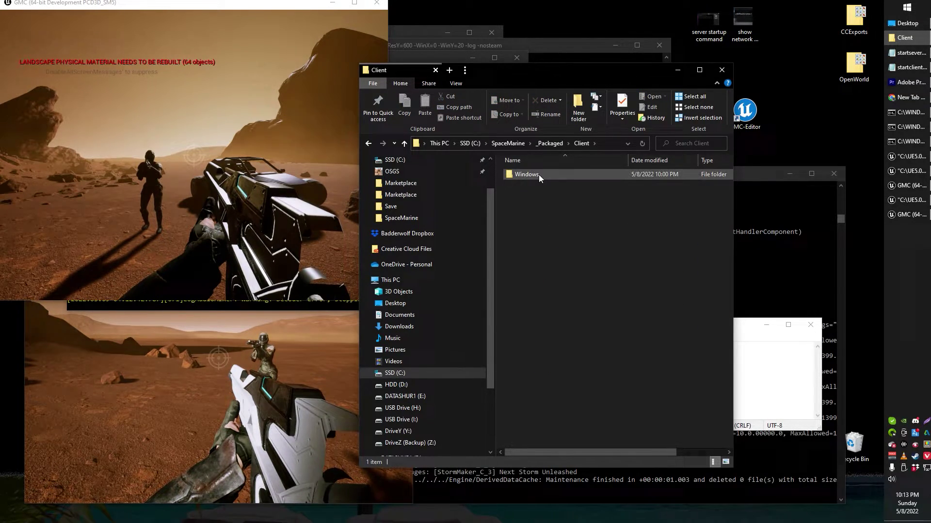
pyautogui.doubleClick(539, 175)
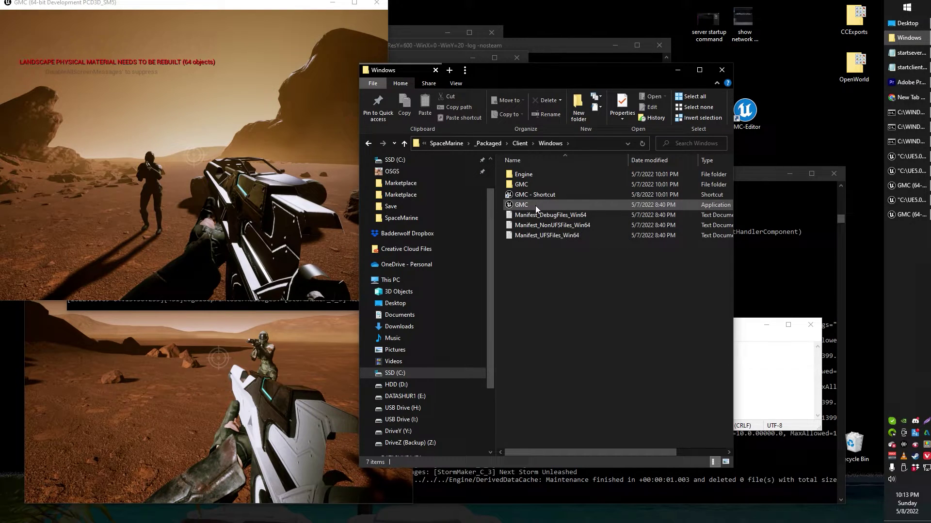
pyautogui.click(535, 206)
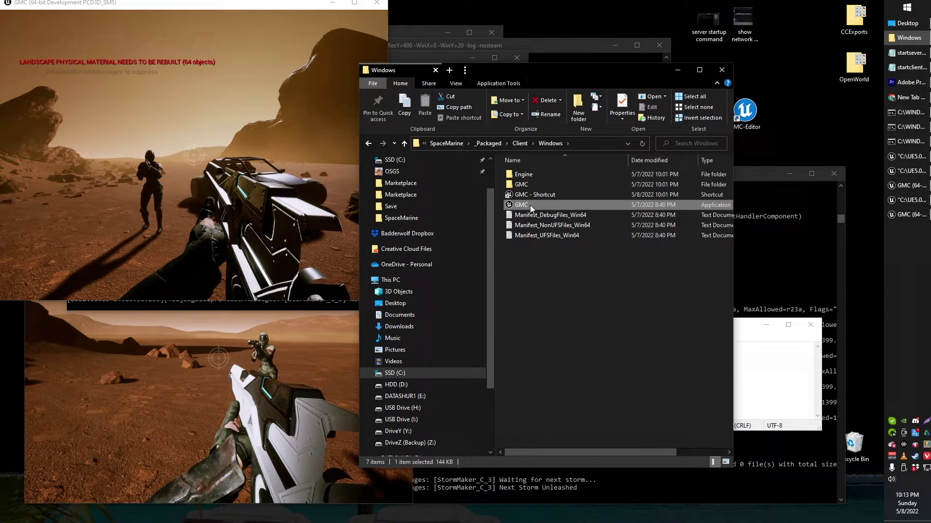
pyautogui.click(542, 195)
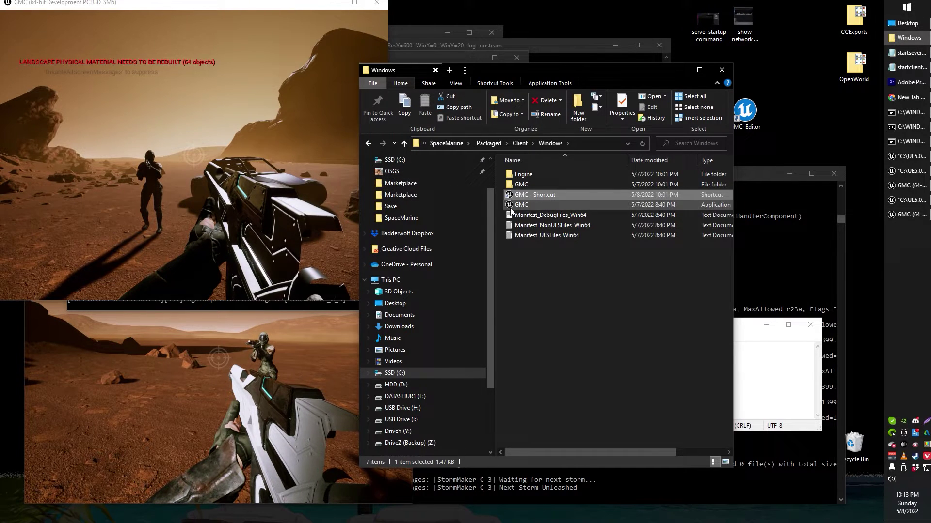
# Step: Open the Properties dialog for GMC - Shortcut rather than the packaged GMC application
pyautogui.rightClick(530, 197)
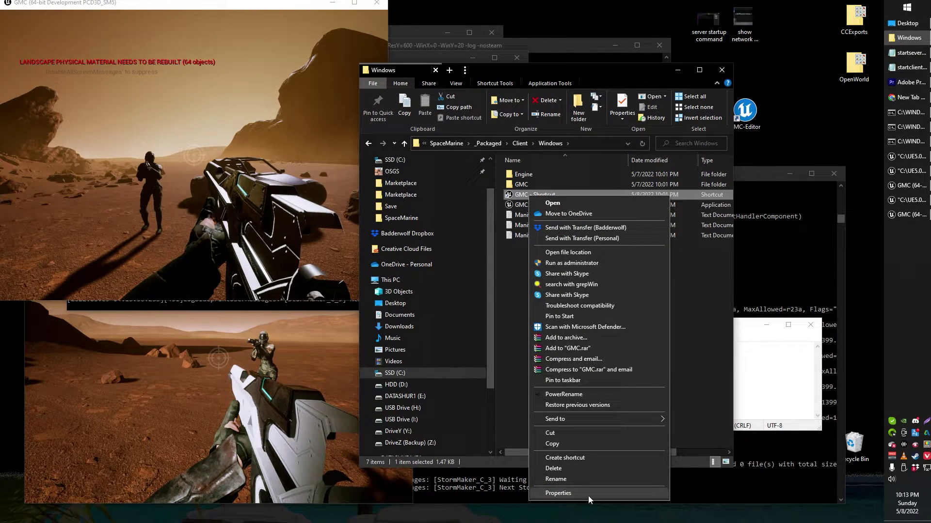
pyautogui.click(504, 326)
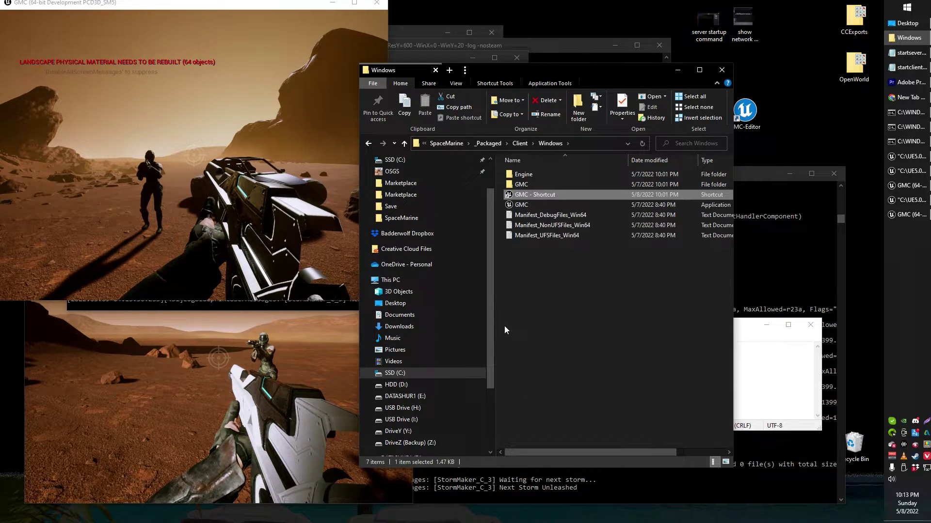
pyautogui.click(524, 207)
pyautogui.rightClick(524, 208)
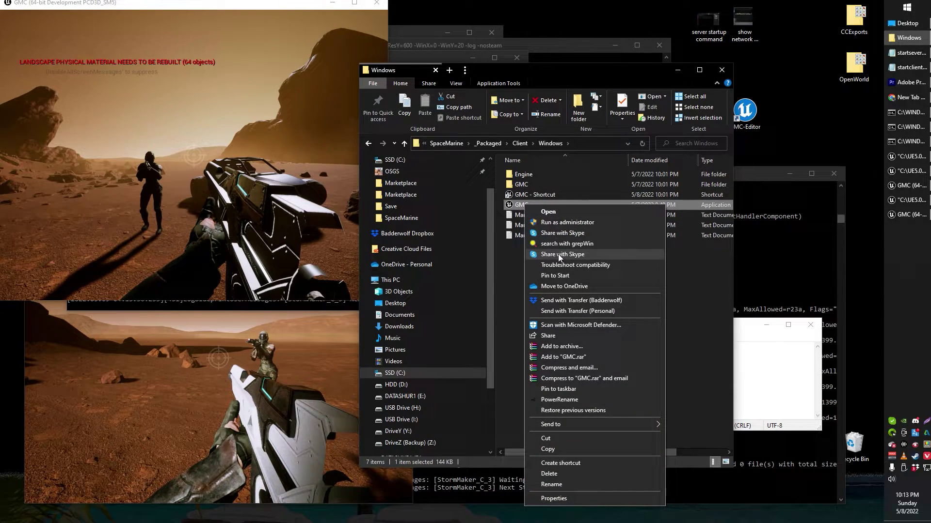
pyautogui.click(528, 191)
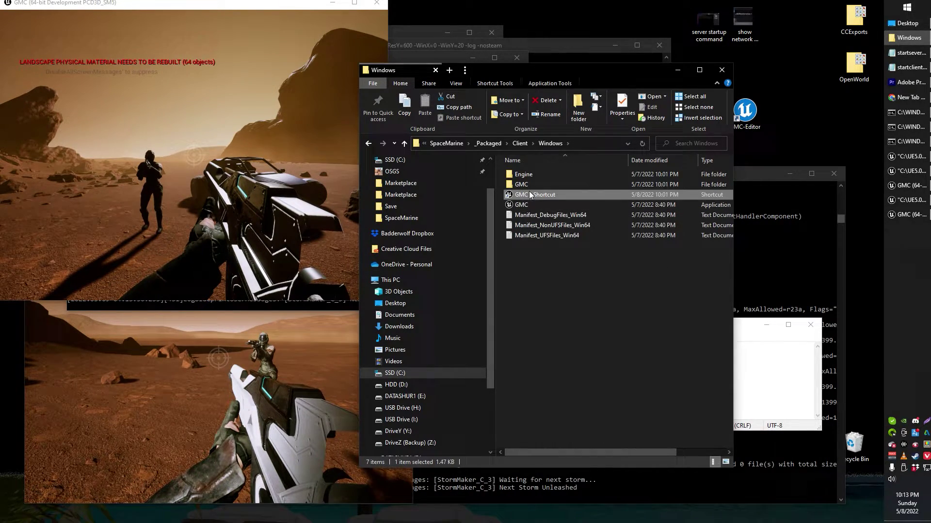
pyautogui.rightClick(530, 189)
pyautogui.click(524, 198)
pyautogui.rightClick(524, 200)
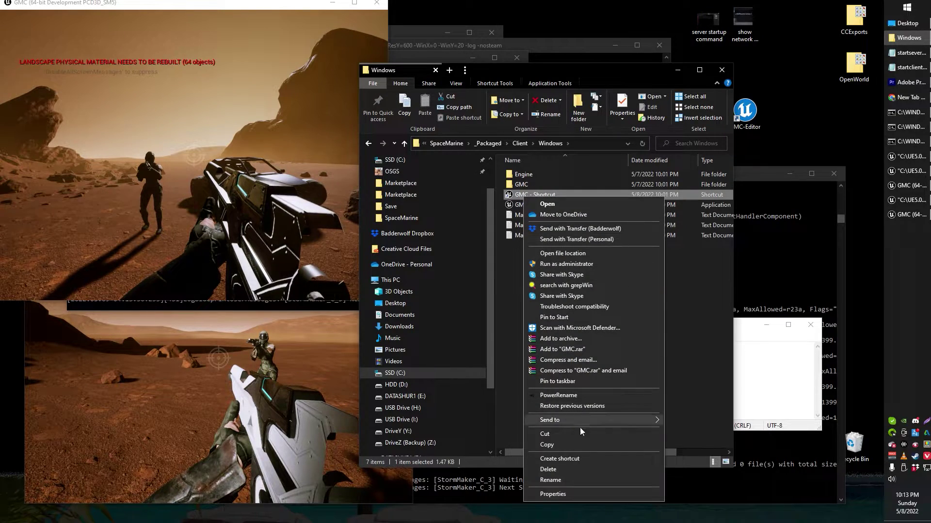
pyautogui.click(582, 493)
# Step: Inspect the start of the shortcut's Target path beside the startclient Notepad notes
pyautogui.click(656, 294)
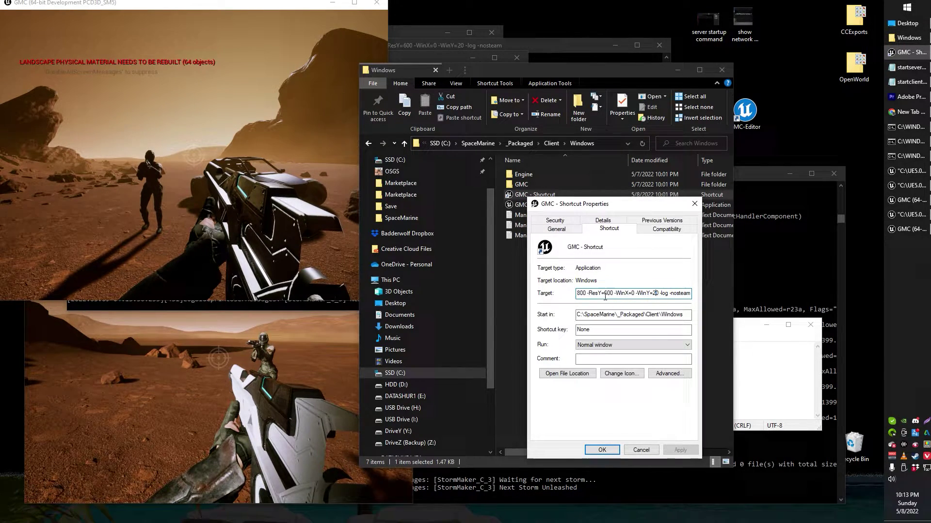
pyautogui.press('Left')
pyautogui.press('Left')
pyautogui.press('Left')
pyautogui.press('Left')
pyautogui.press('Left')
pyautogui.press('Left')
pyautogui.press('Left')
pyautogui.press('Left')
pyautogui.press('Left')
pyautogui.press('Left')
pyautogui.press('Left')
pyautogui.press('Left')
pyautogui.press('Left')
pyautogui.press('Left')
pyautogui.press('Left')
pyautogui.press('Left')
pyautogui.press('Left')
pyautogui.press('Left')
pyautogui.press('Left')
pyautogui.press('Left')
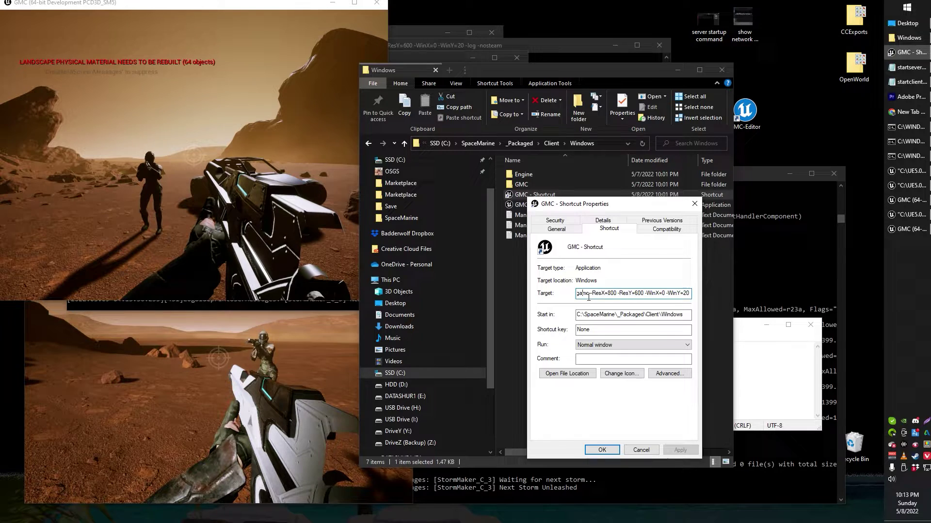
pyautogui.press('Right')
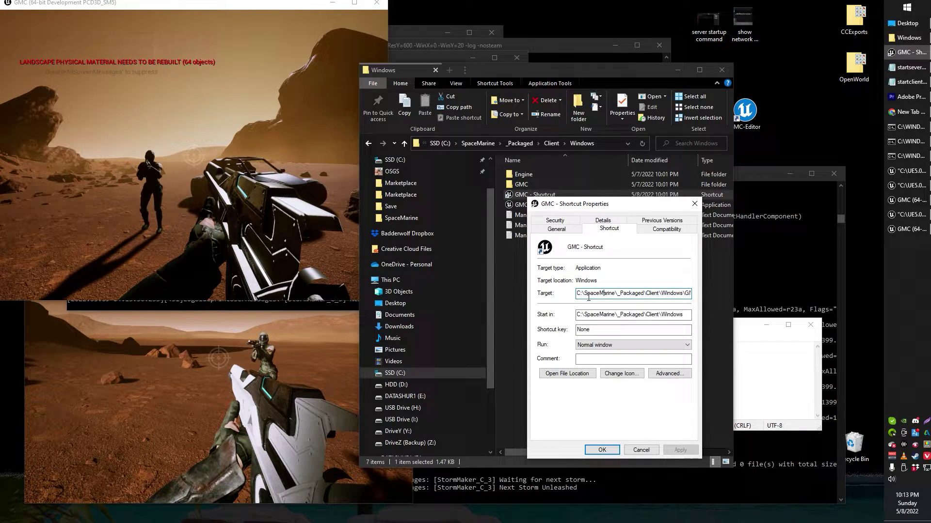
pyautogui.click(907, 82)
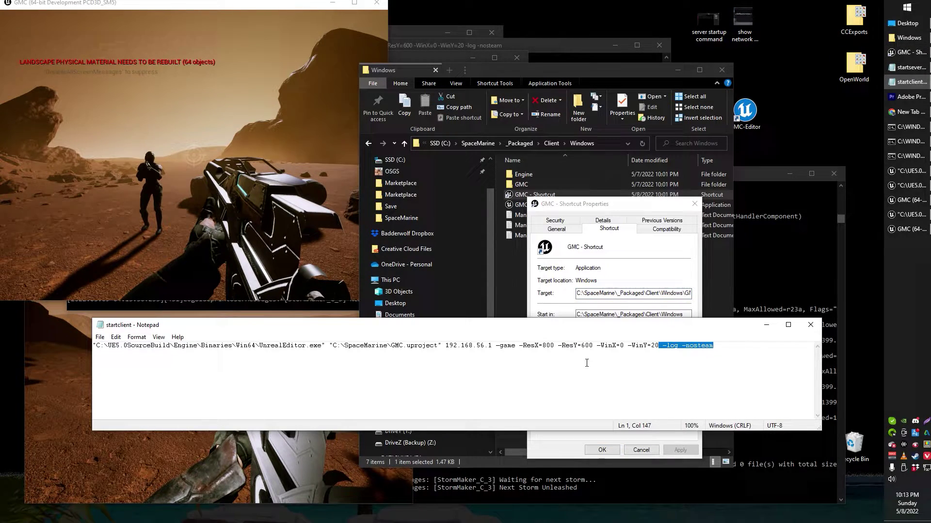
# Step: Append '192.168.56.1 -game -ResX=800 -ResY=600 -WinX=0 -WinY=20 -log -nosteam' after GMC.exe in the Target
pyautogui.moveTo(445, 346); pyautogui.dragTo(122, 301)
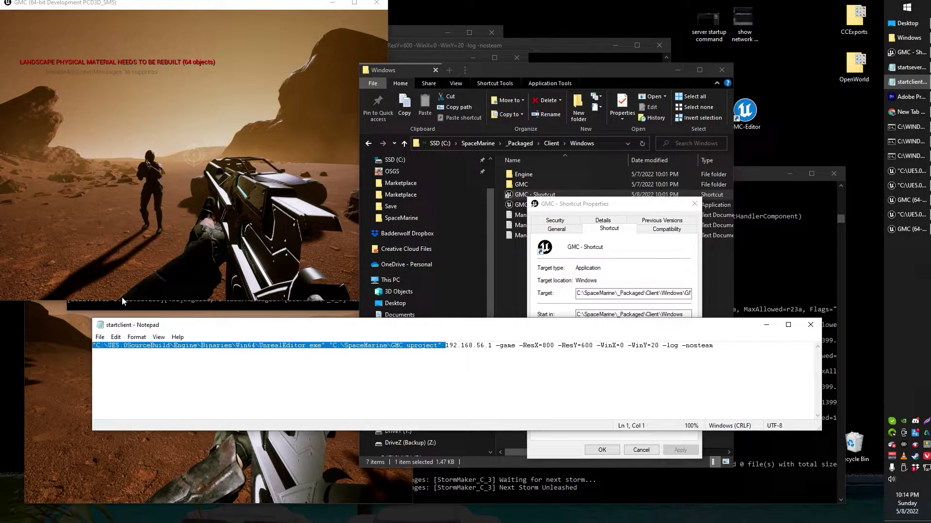
pyautogui.click(485, 355)
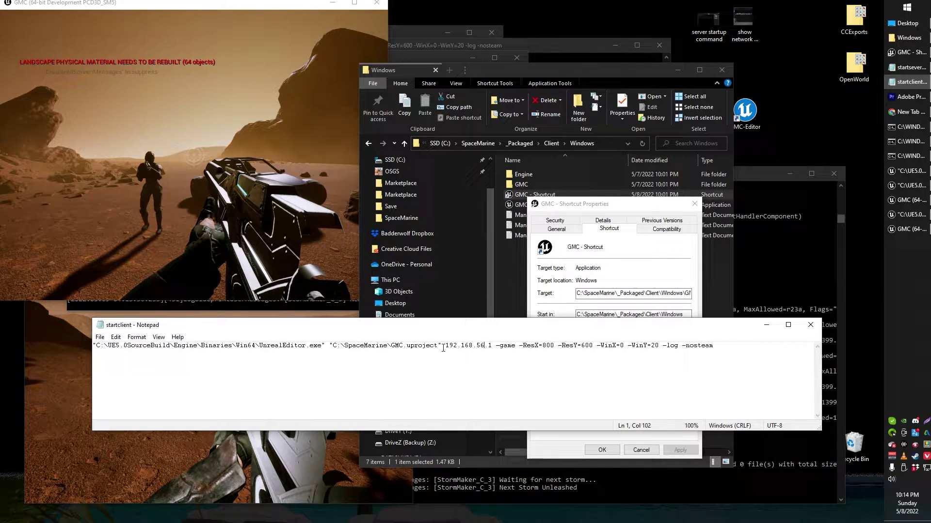
pyautogui.moveTo(445, 346); pyautogui.dragTo(730, 381)
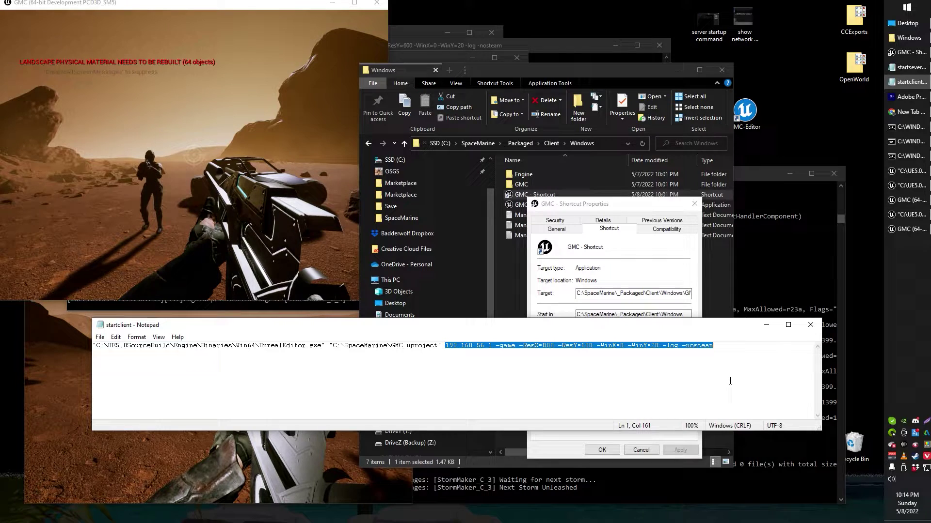
pyautogui.moveTo(657, 293); pyautogui.dragTo(692, 296)
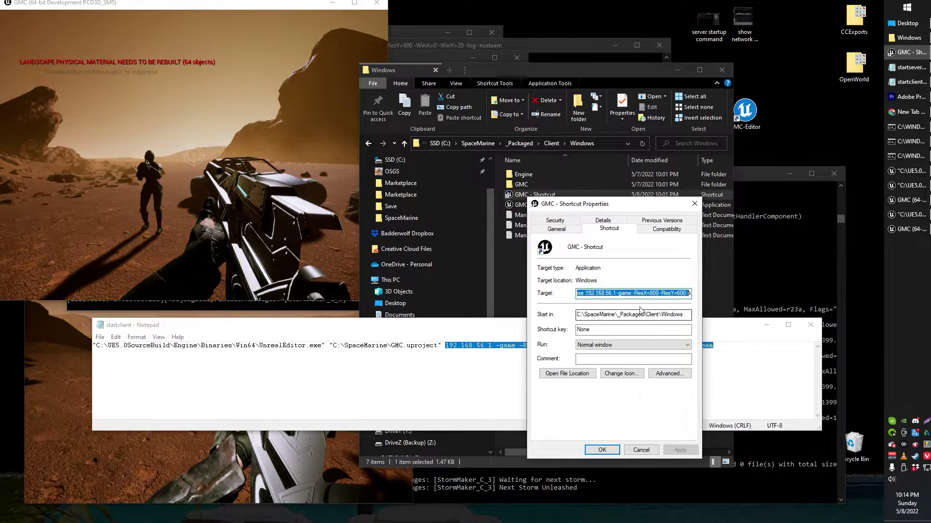
pyautogui.click(629, 293)
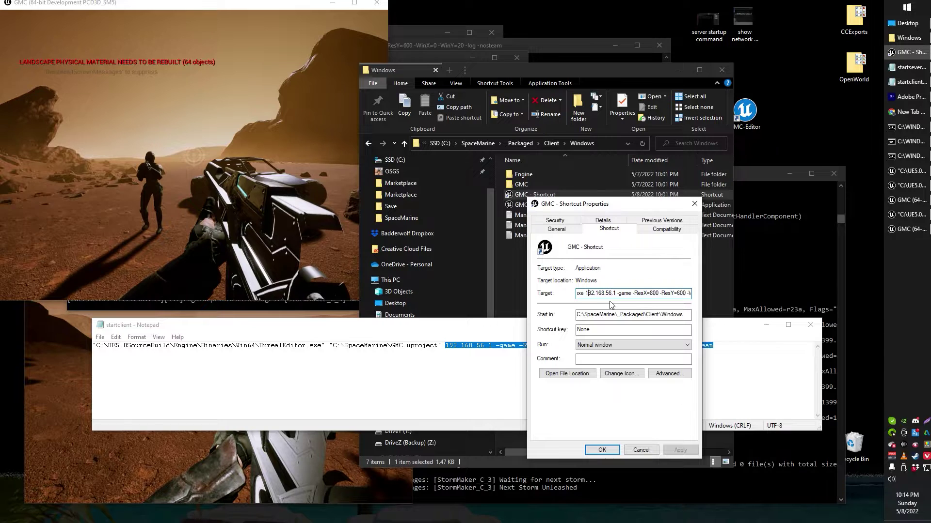
pyautogui.press('Left')
pyautogui.press('Left')
pyautogui.press('Left')
pyautogui.press('Left')
pyautogui.press('Left')
pyautogui.press('Left')
pyautogui.press('Left')
pyautogui.press('Left')
pyautogui.press('Left')
pyautogui.press('Left')
pyautogui.press('Left')
pyautogui.press('Left')
pyautogui.press('Left')
pyautogui.press('Left')
pyautogui.press('Left')
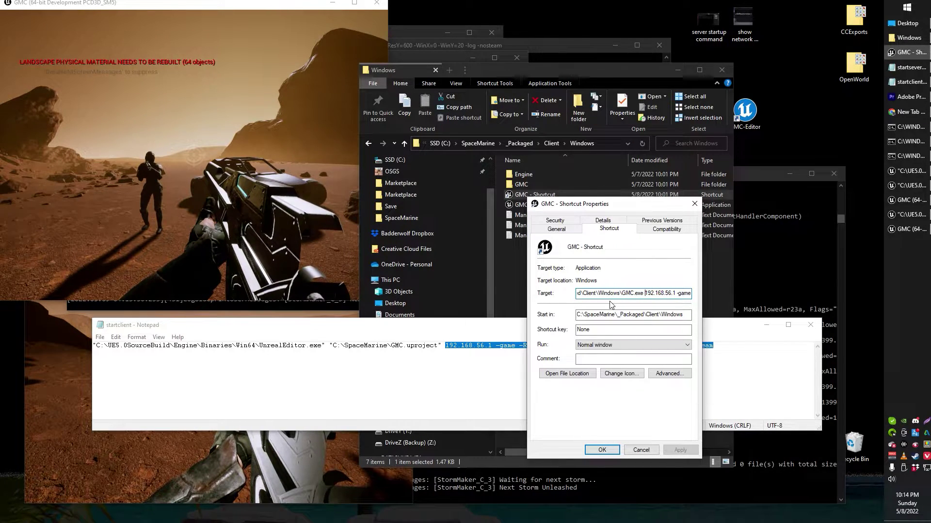
pyautogui.hotkey('ctrl', 'a')
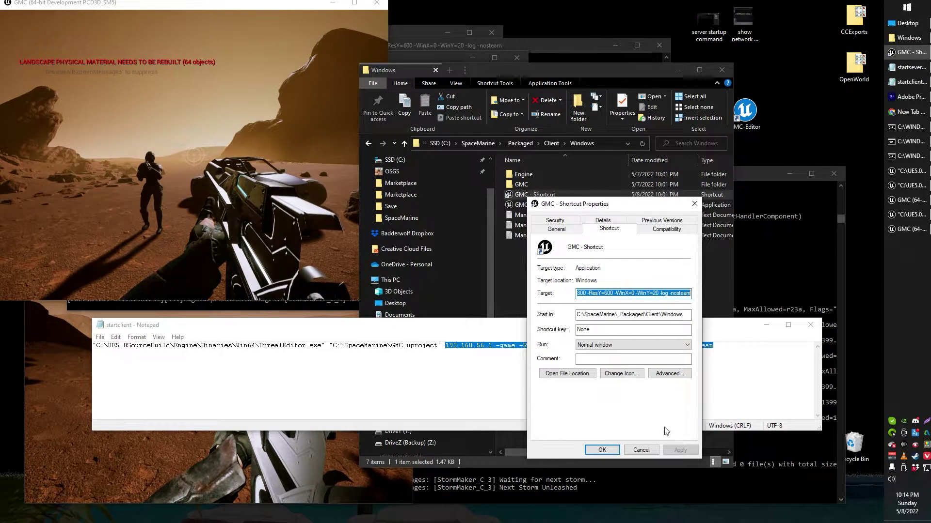
# Step: Launch the modified GMC shortcut and reposition its console to check it joined 192.168.56.1:7777 on Mars
pyautogui.click(914, 39)
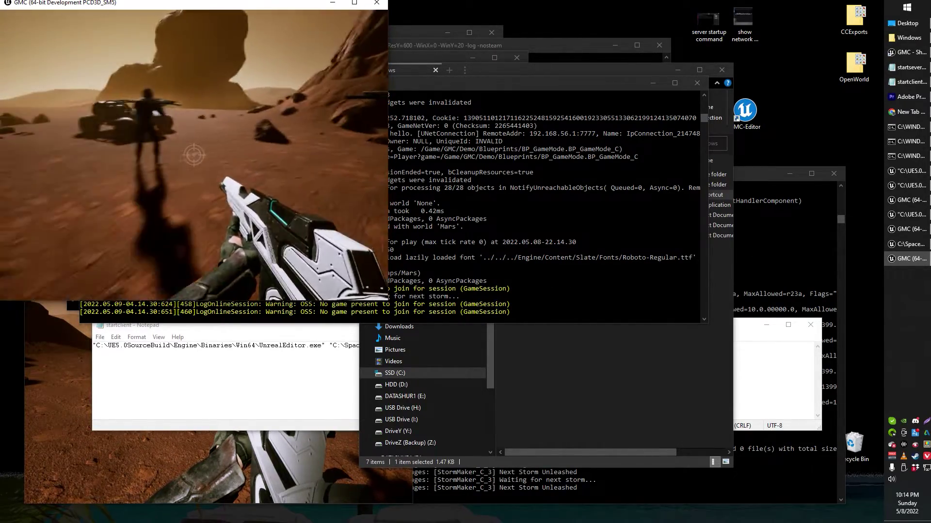
pyautogui.hotkey('alt', 'Tab')
pyautogui.hotkey('alt', 'Tab')
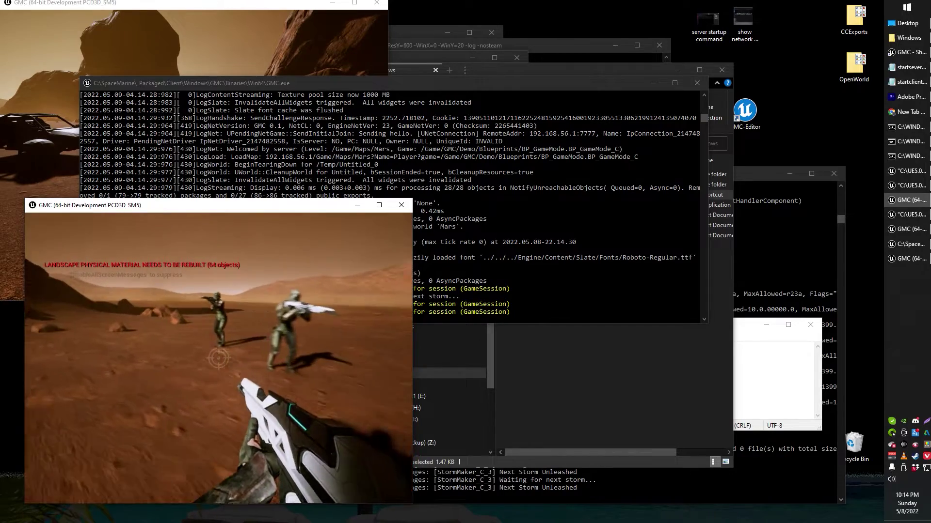
pyautogui.hotkey('alt', 'Tab')
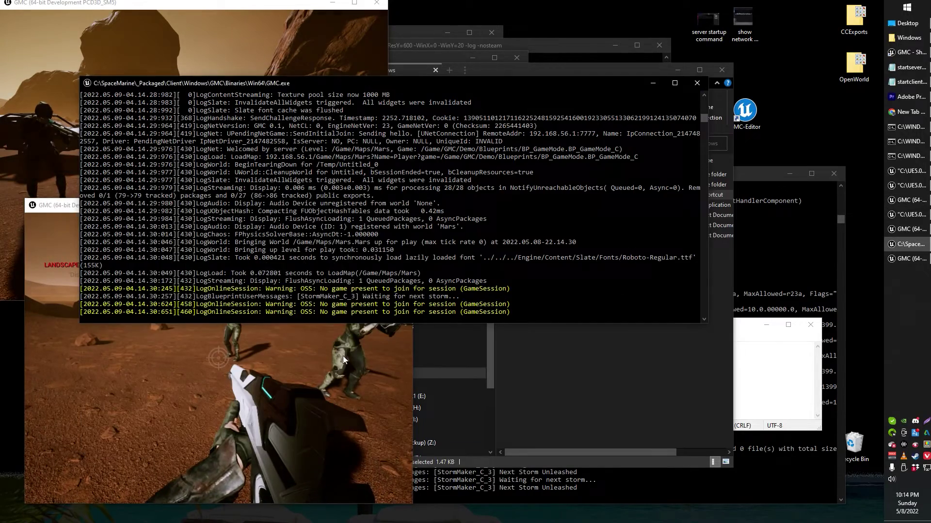
pyautogui.click(650, 83)
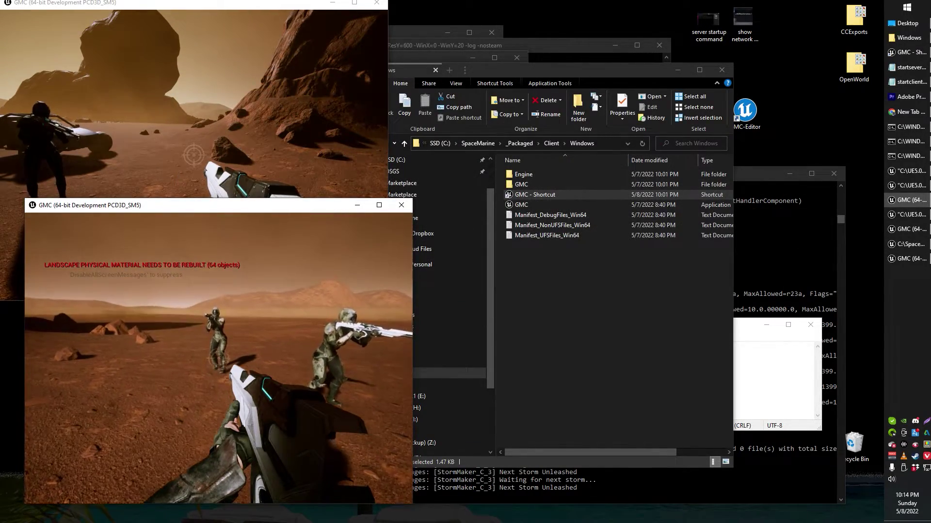
pyautogui.hotkey('alt', 'Tab')
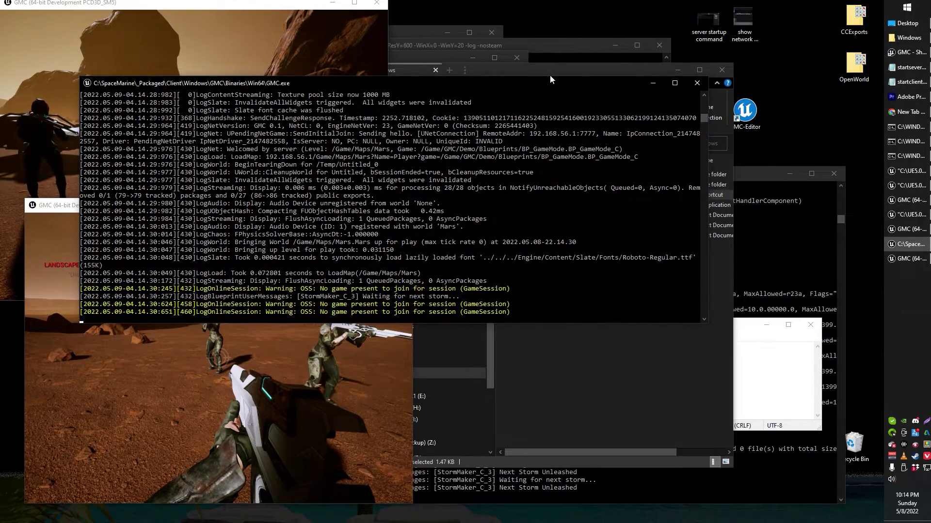
pyautogui.moveTo(516, 85); pyautogui.dragTo(578, 131)
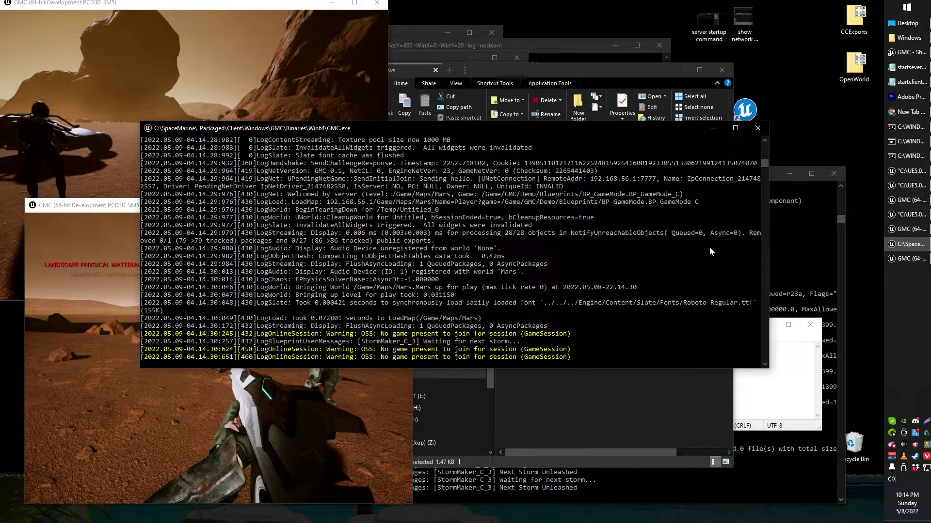
# Step: Bring the UnrealEditor Mars server console forward to review its StormMaker log messages
pyautogui.click(776, 179)
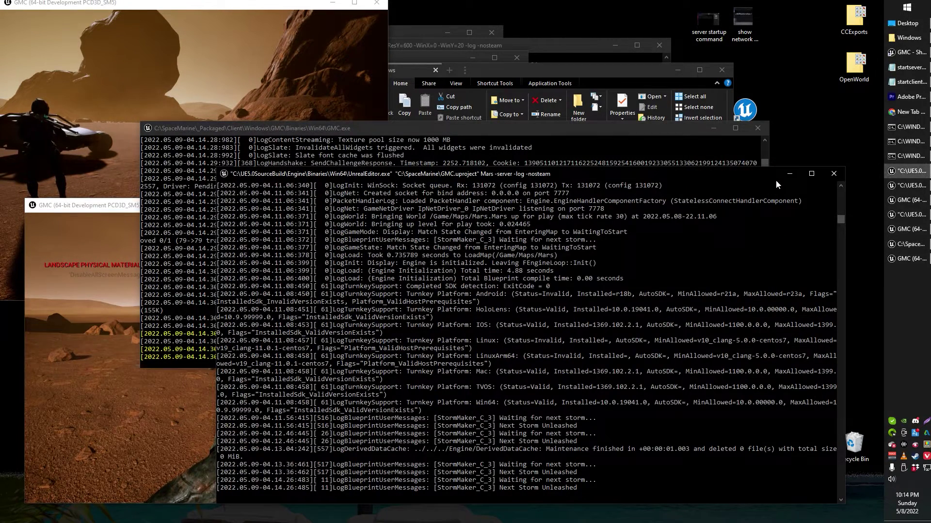